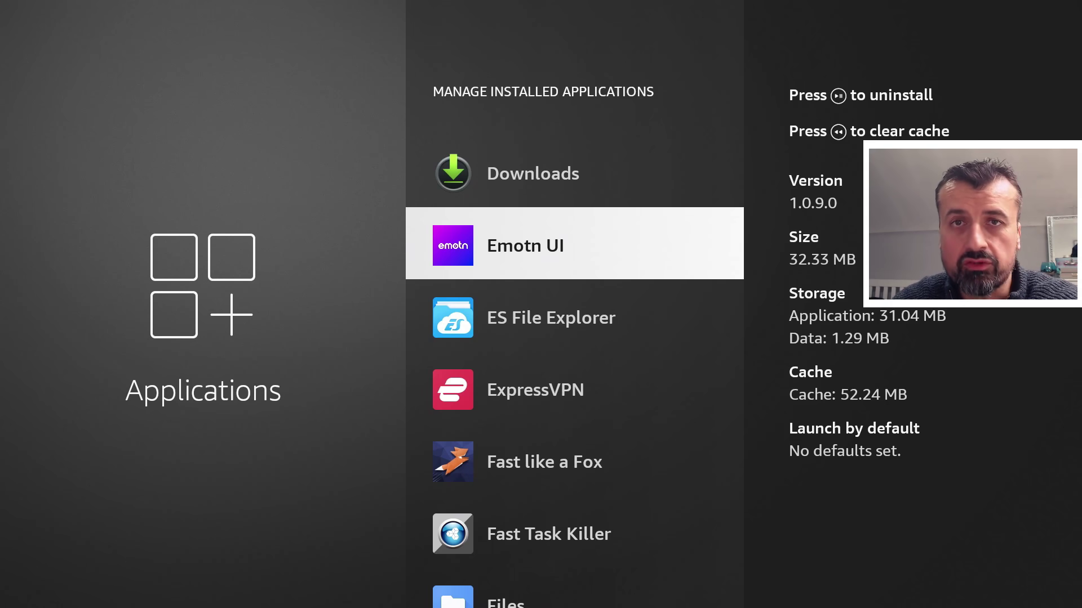
- Browse the installed apps list and review the Disney+ app's details page
key(Down)
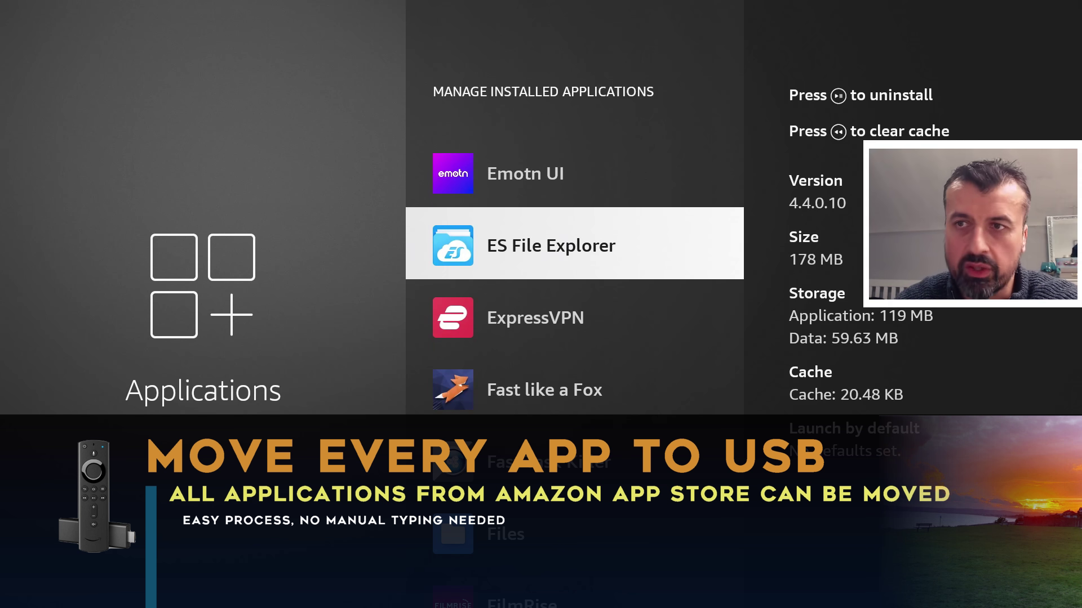
key(Down)
key(Up)
key(Up)
key(Up)
key(Up)
key(Up)
key(Up)
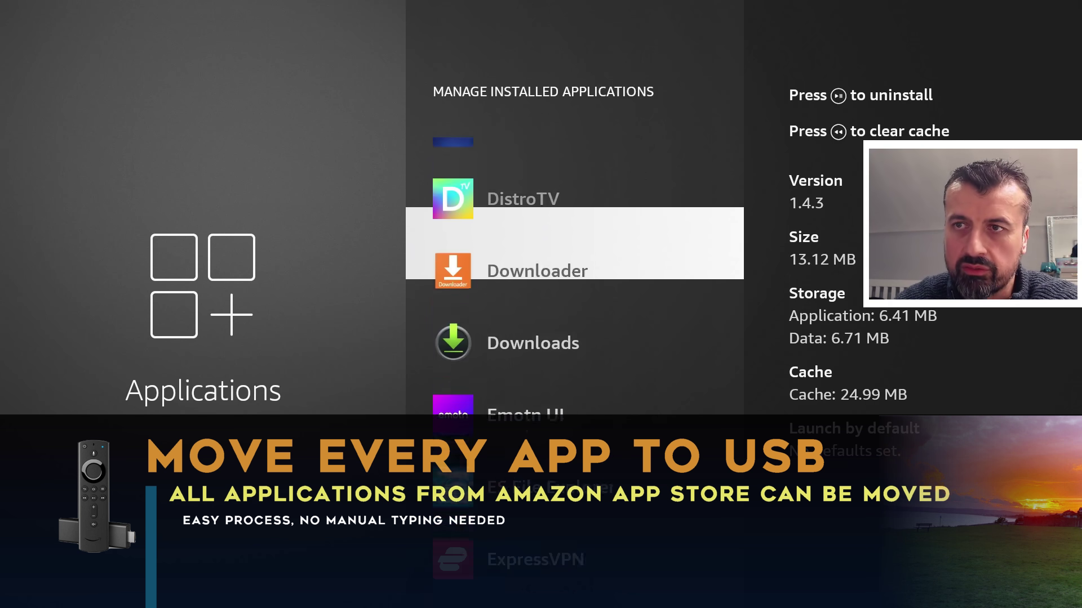
key(Up)
key(Up)
key(Down)
key(Down)
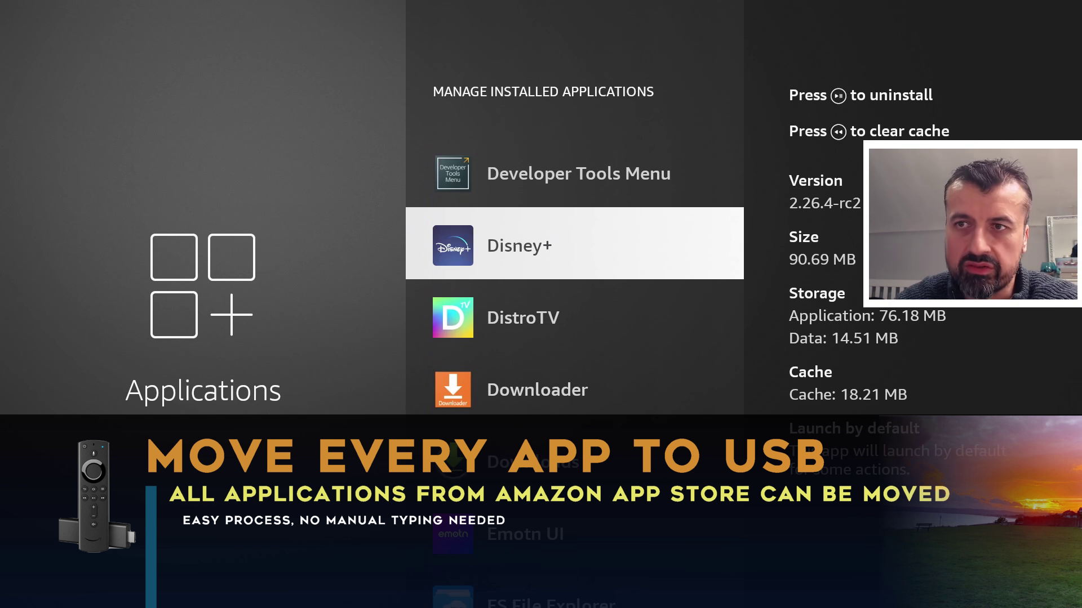
key(Return)
key(Down)
key(Down)
key(Down)
key(Down)
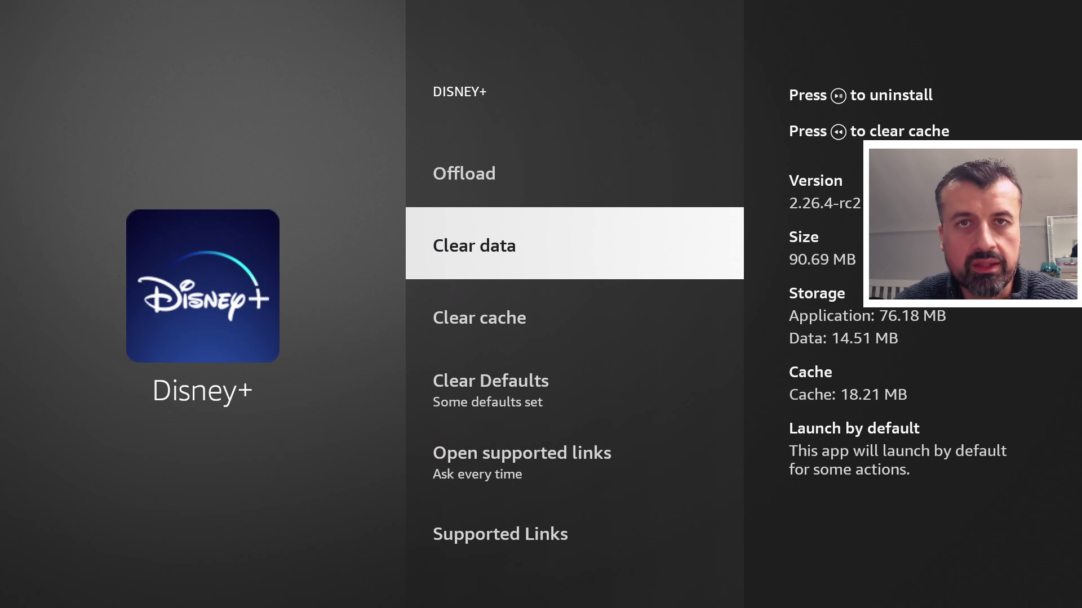
key(Escape)
- Review the analiti app's details and management options
key(Up)
key(Up)
key(Up)
key(Up)
key(Up)
key(Up)
key(Up)
key(Up)
key(Up)
key(Up)
key(Up)
key(Up)
key(Up)
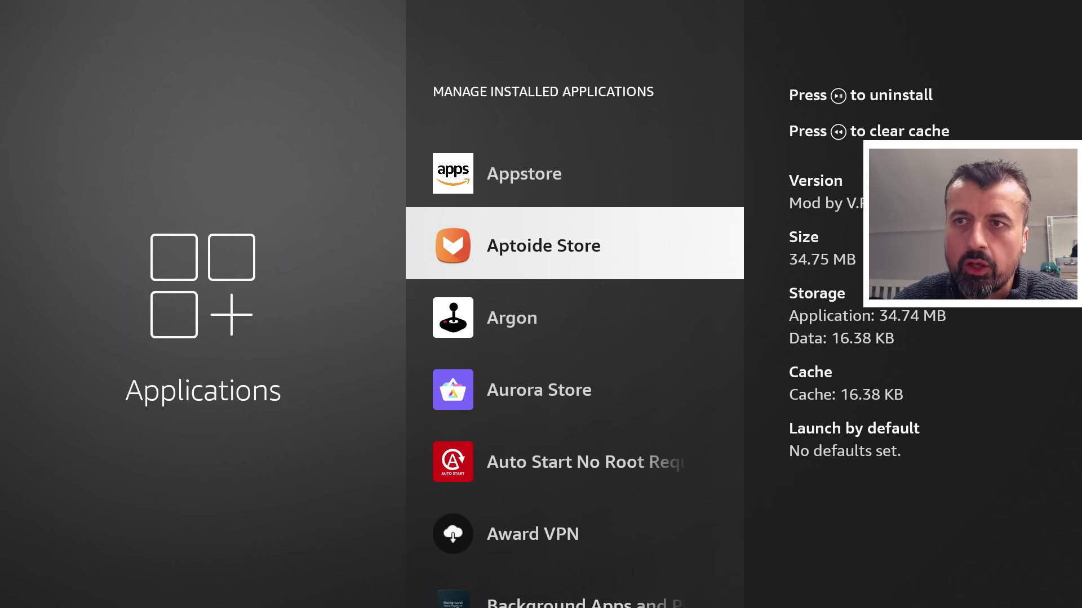
key(Up)
key(Up)
key(Up)
key(Up)
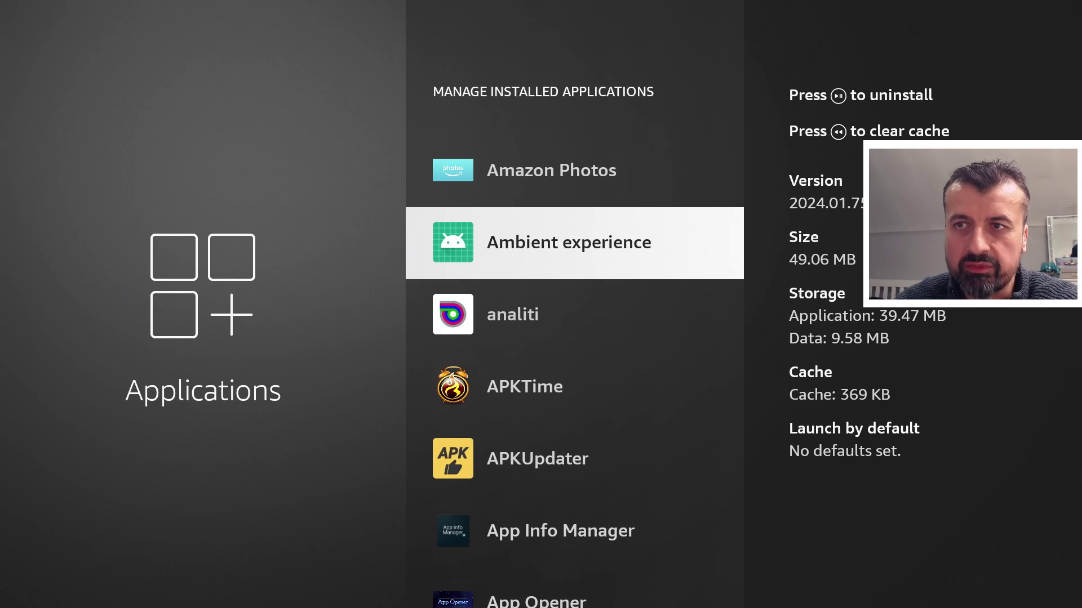
key(Down)
key(Return)
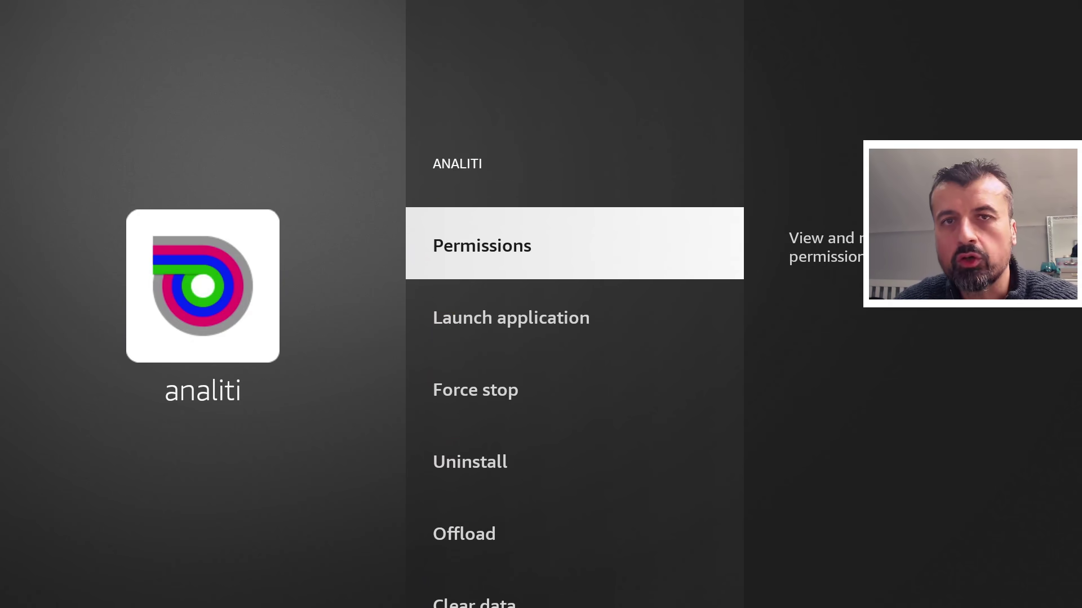
key(Down)
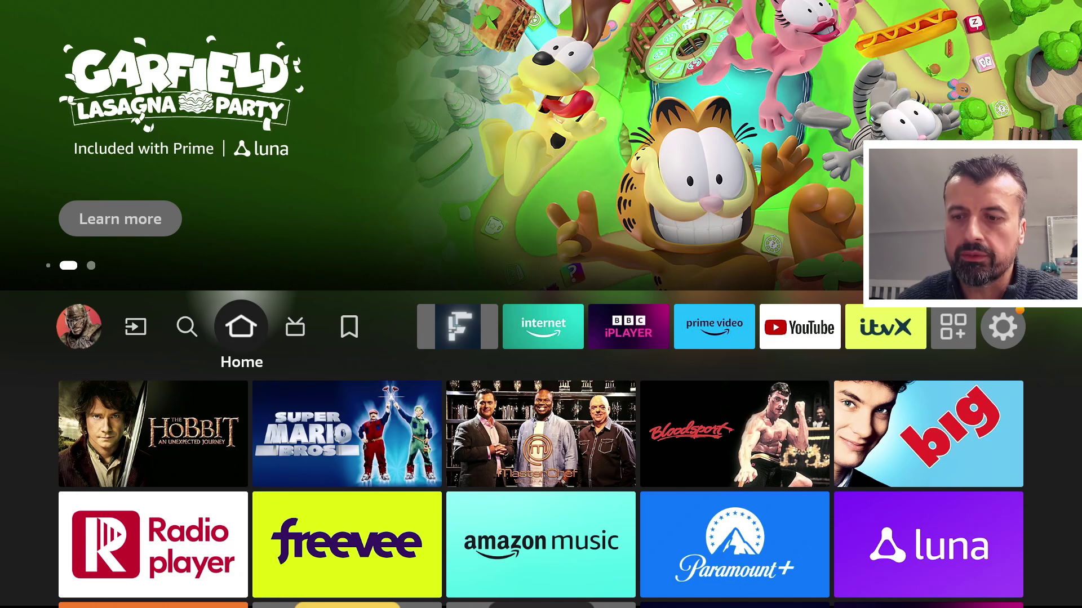
- Format the USB drive to internal storage under My Fire TV, leaving 30.36 GB of 30.40 GB available
key(Right)
key(Right)
key(Right)
key(Right)
key(Right)
key(Right)
key(Right)
key(Right)
key(Right)
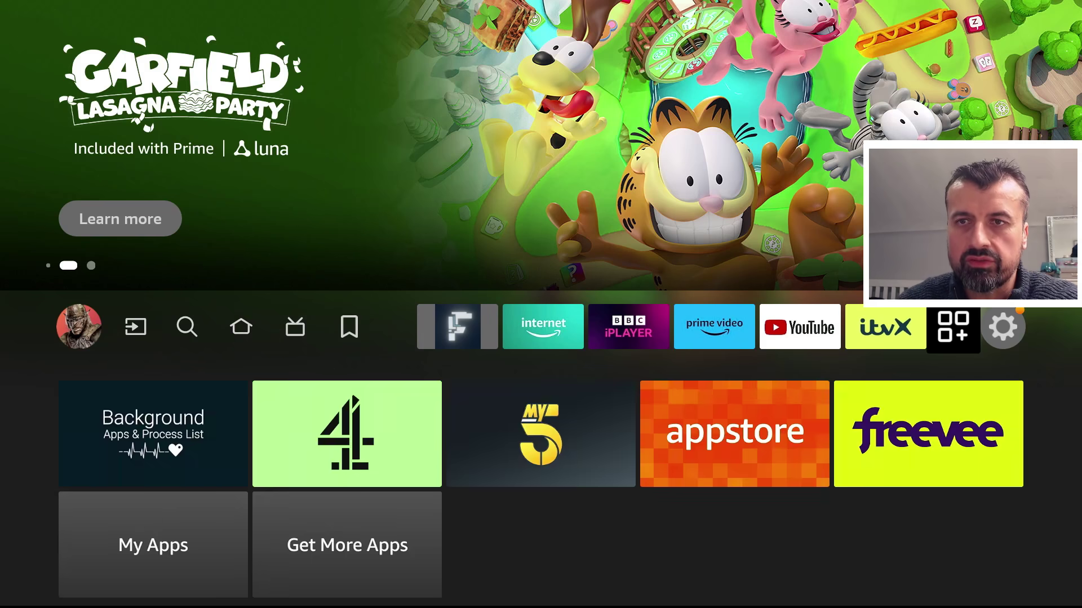
key(Right)
key(Down)
key(Down)
key(Down)
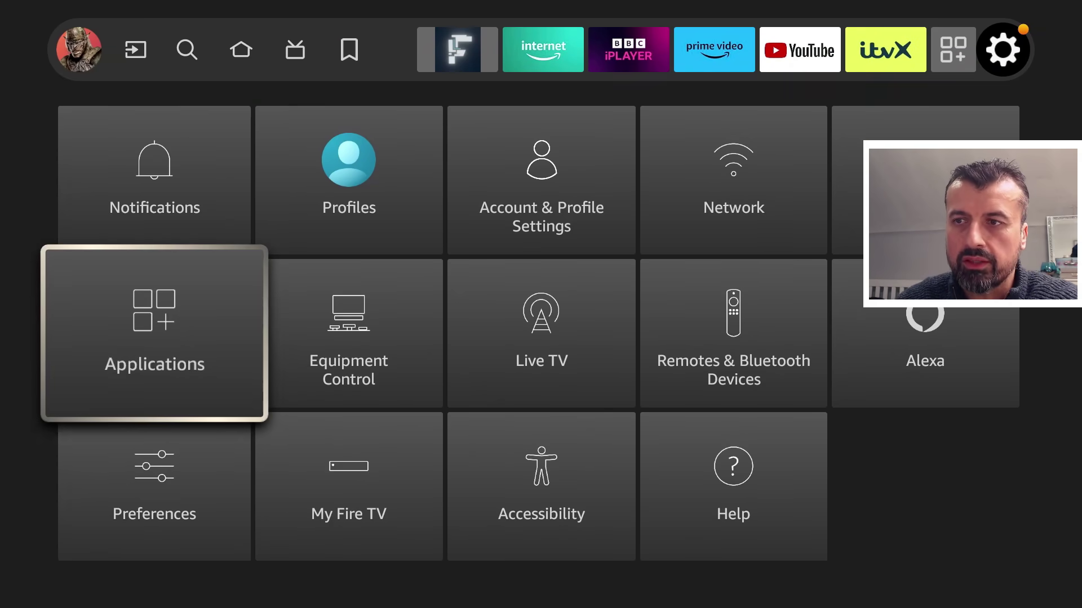
key(Right)
key(Return)
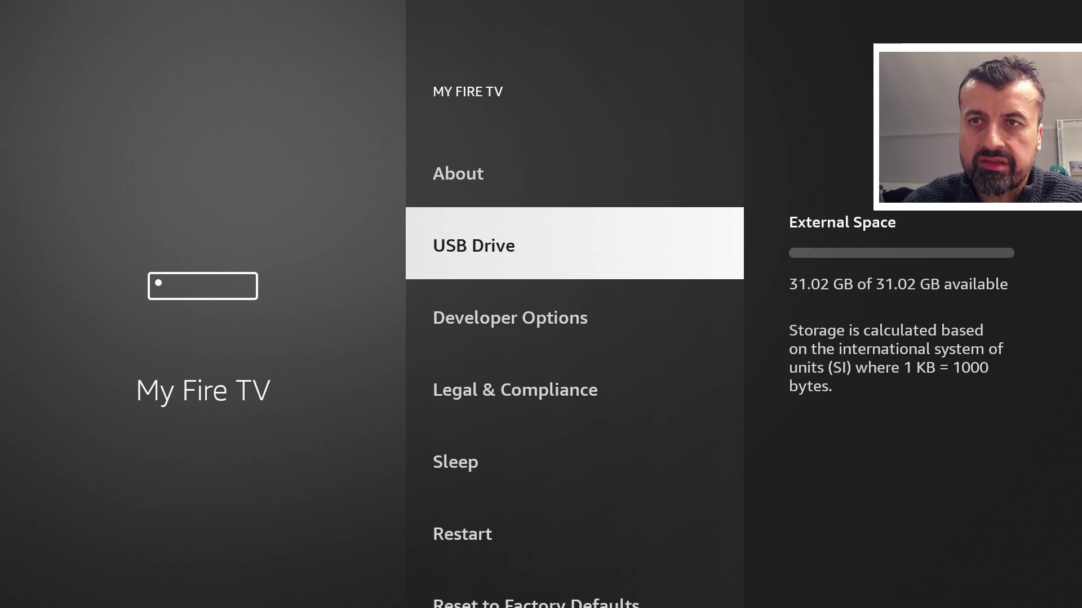
key(Return)
key(Down)
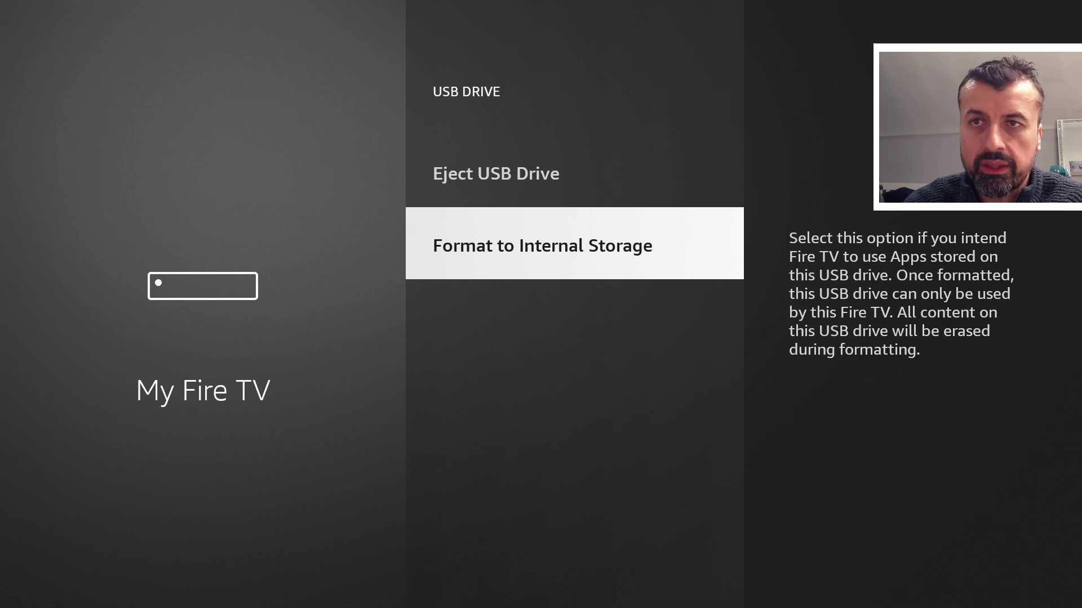
key(Return)
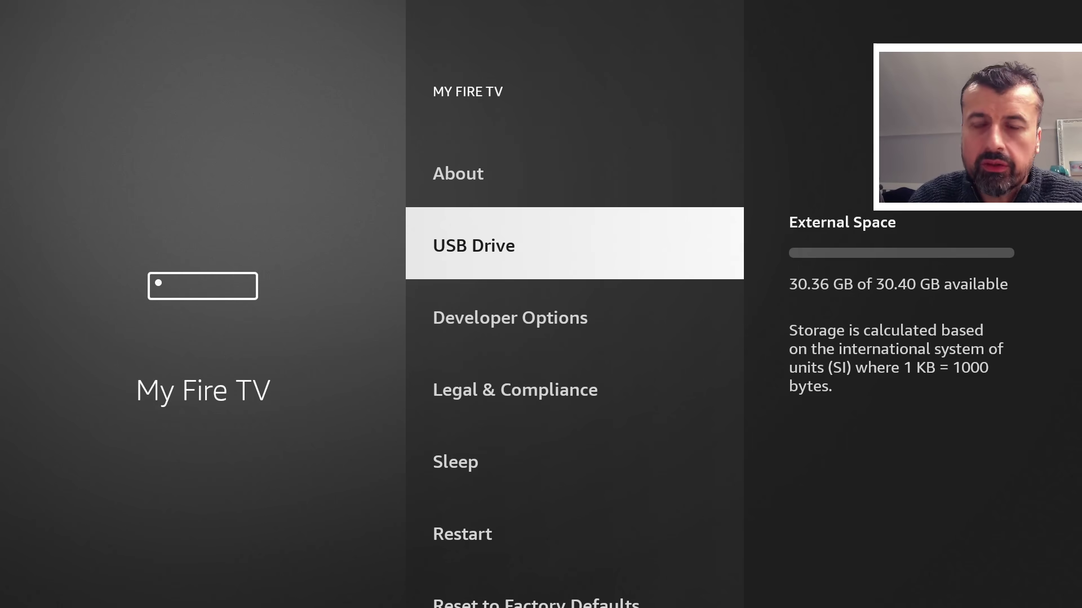
- Search for 'Airy', choose the Airy Tv suggestion and download the AiryTV app
key(Home)
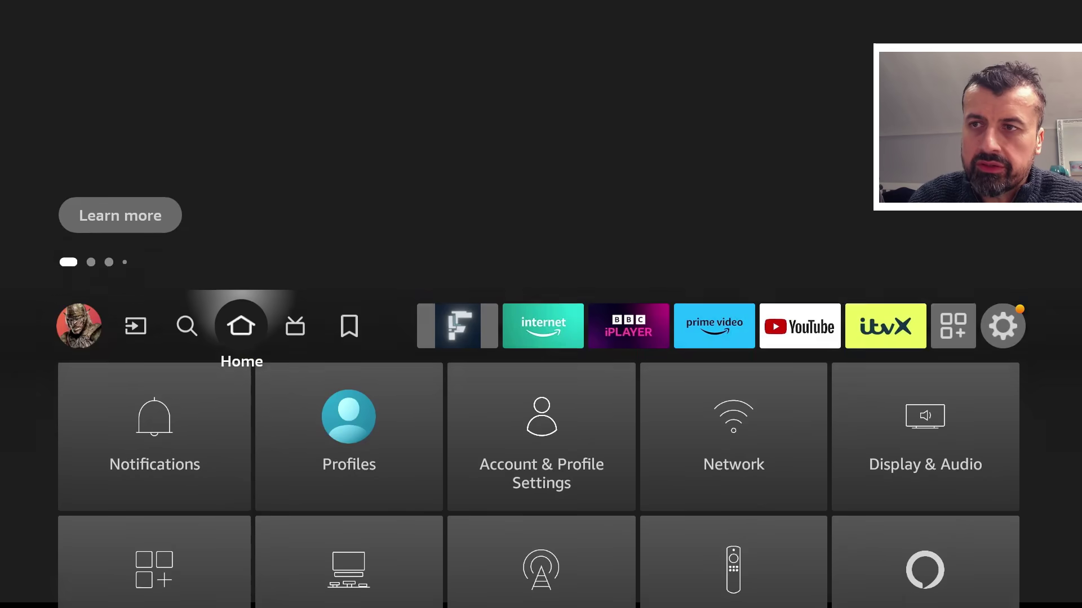
key(Left)
key(Down)
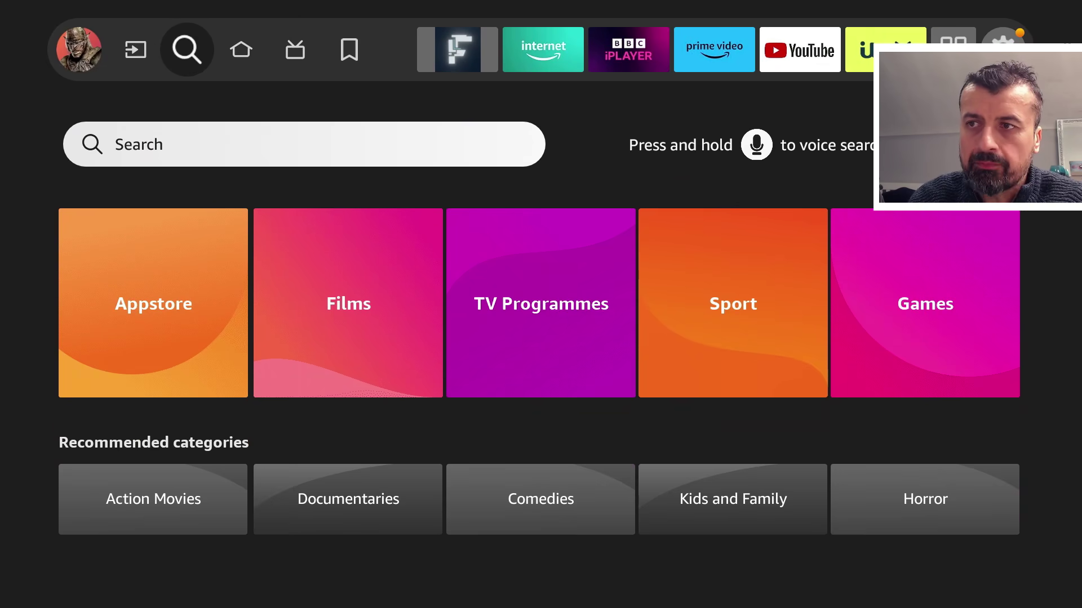
key(Return)
text(Airy)
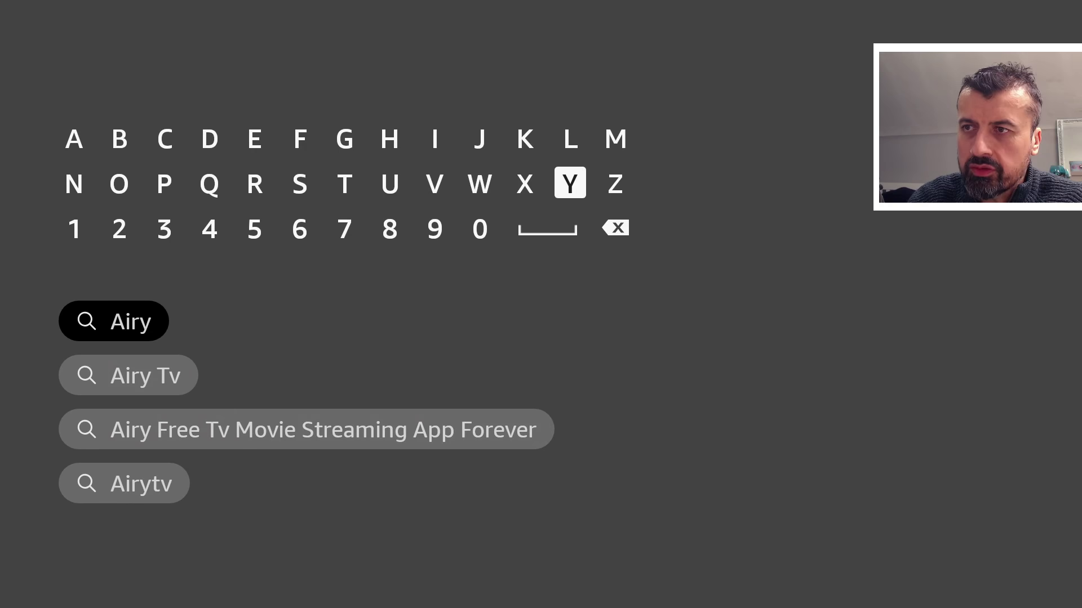
key(Down)
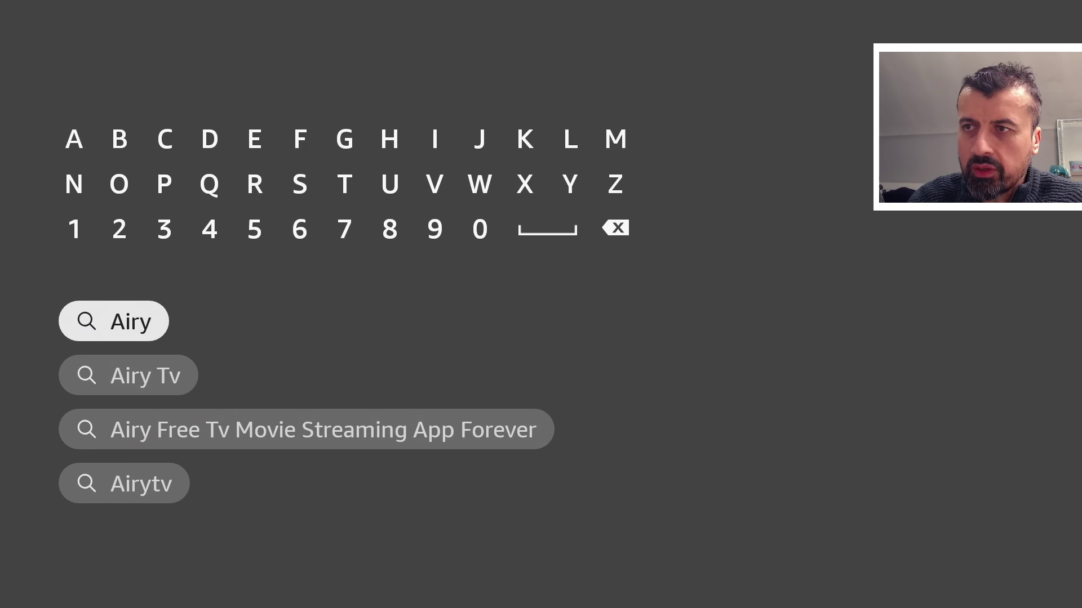
key(Down)
key(Return)
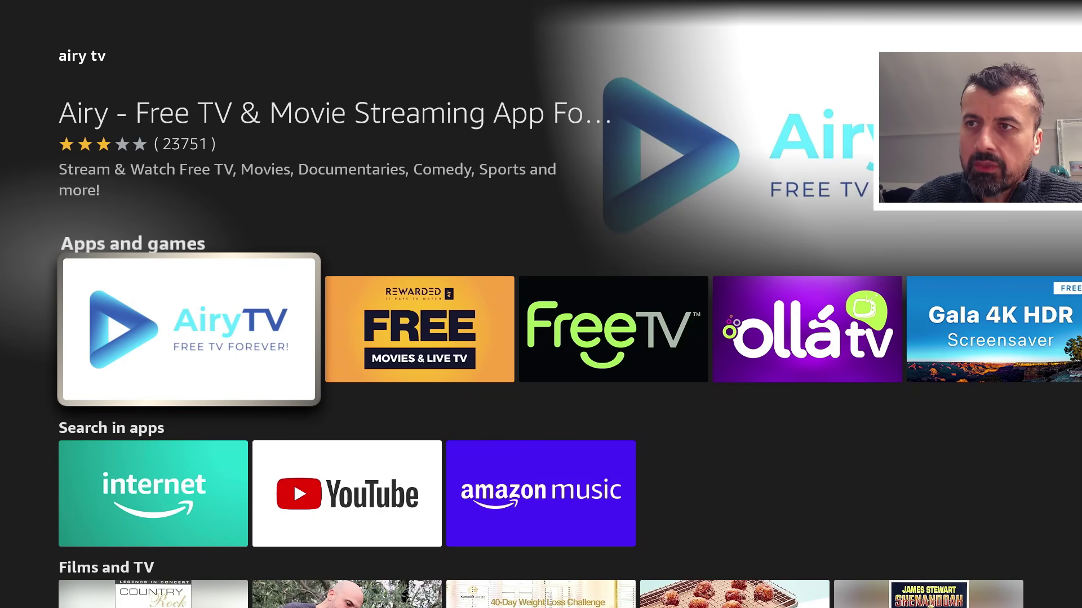
key(Return)
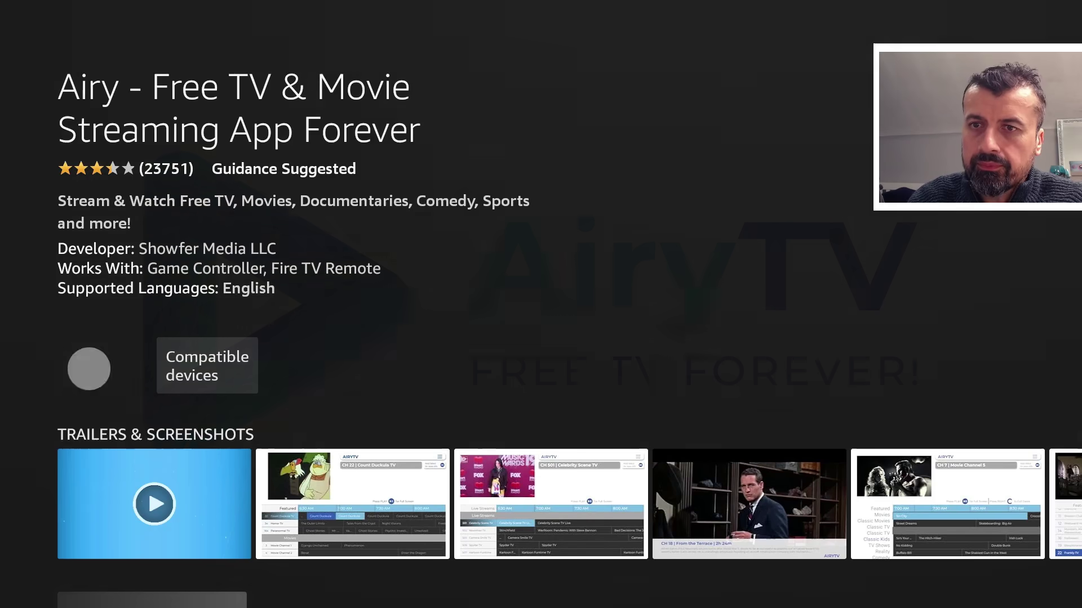
key(Return)
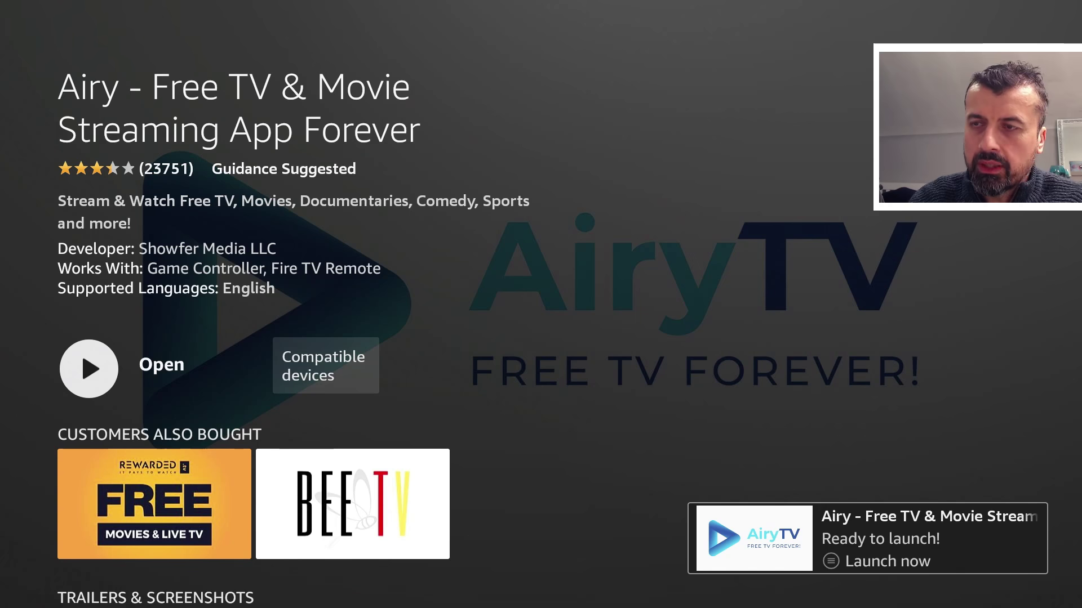
- Open Manage Installed Applications under Settings > Applications
key(Left)
key(Left)
key(Left)
key(Left)
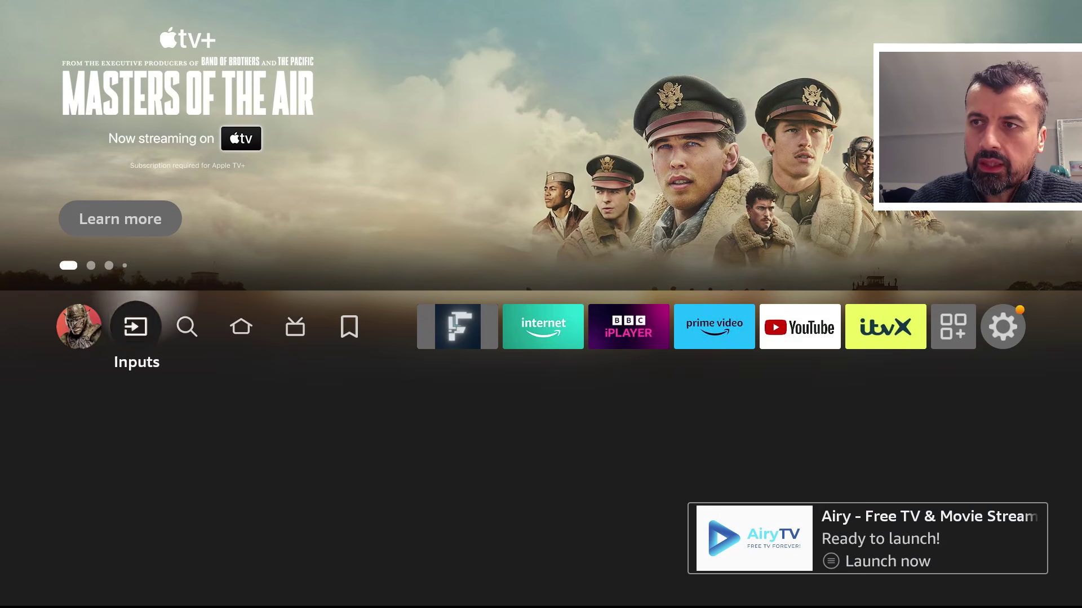
key(Down)
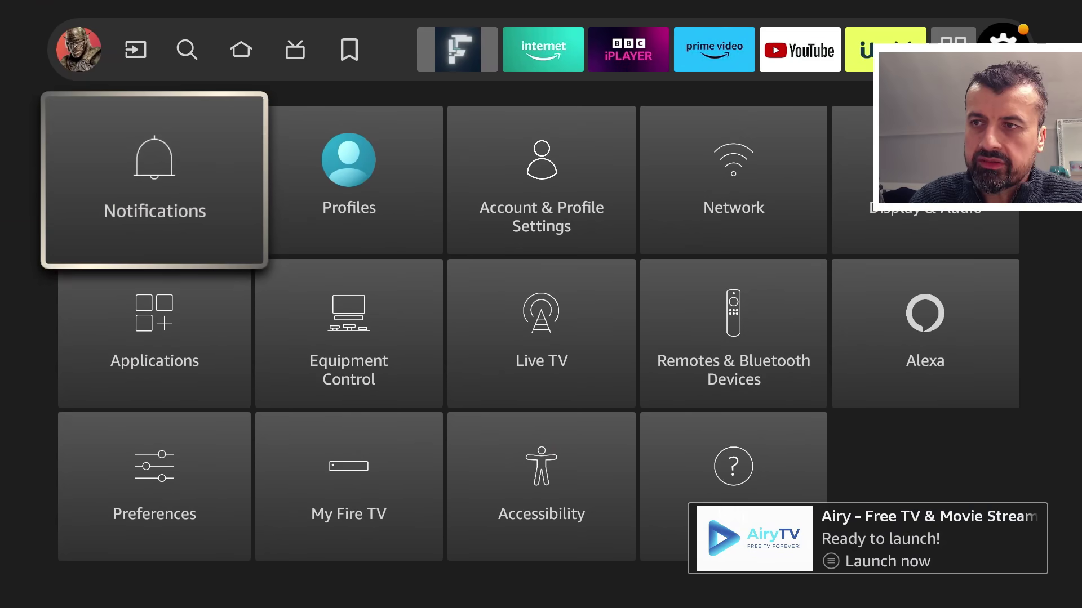
key(Down)
key(Return)
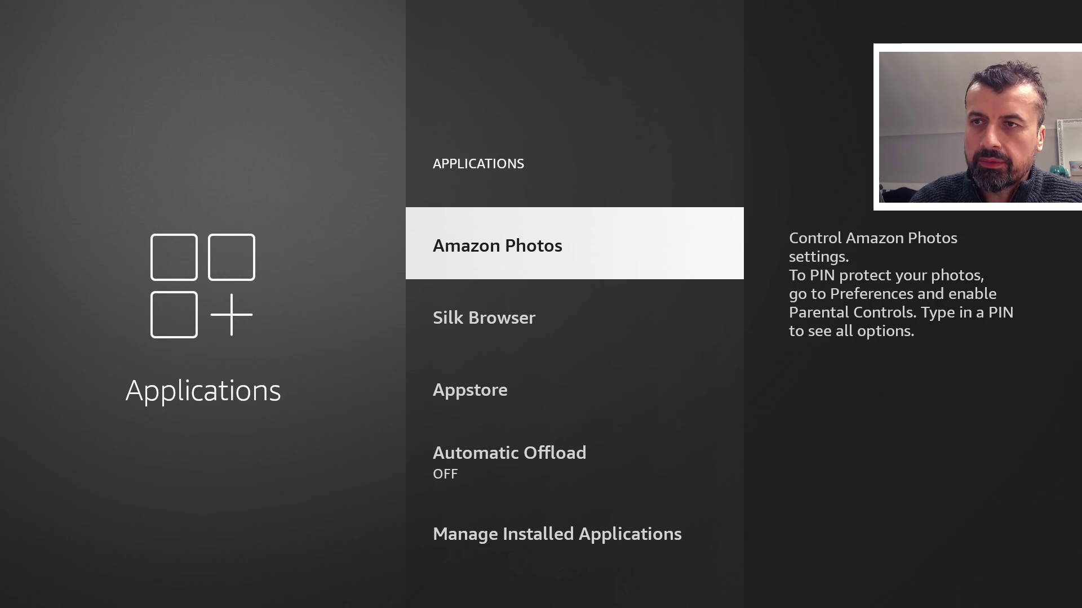
key(Down)
key(Down)
key(Down)
key(Down)
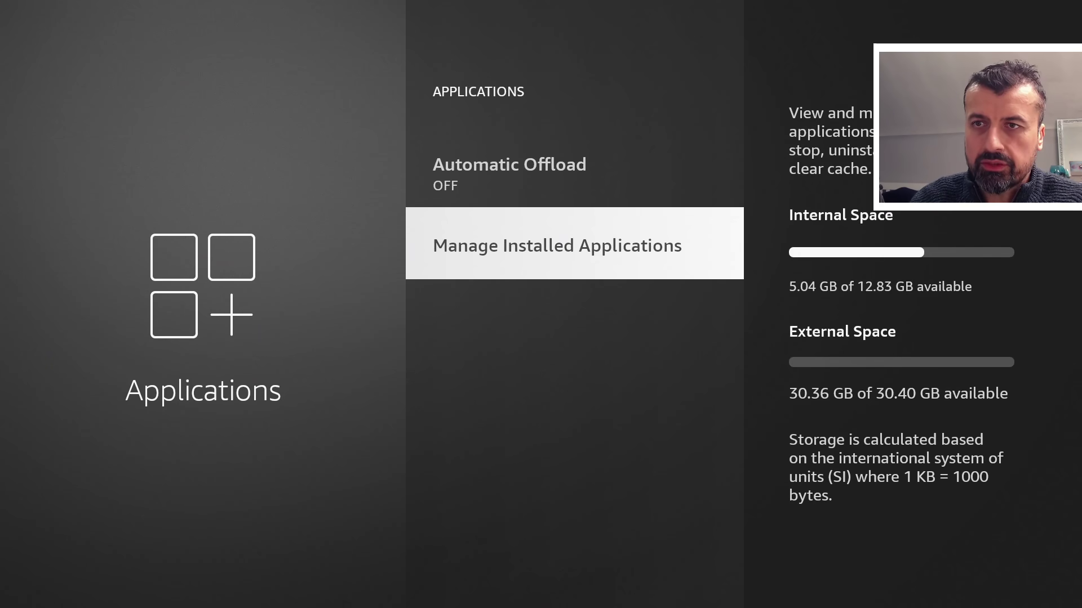
key(Return)
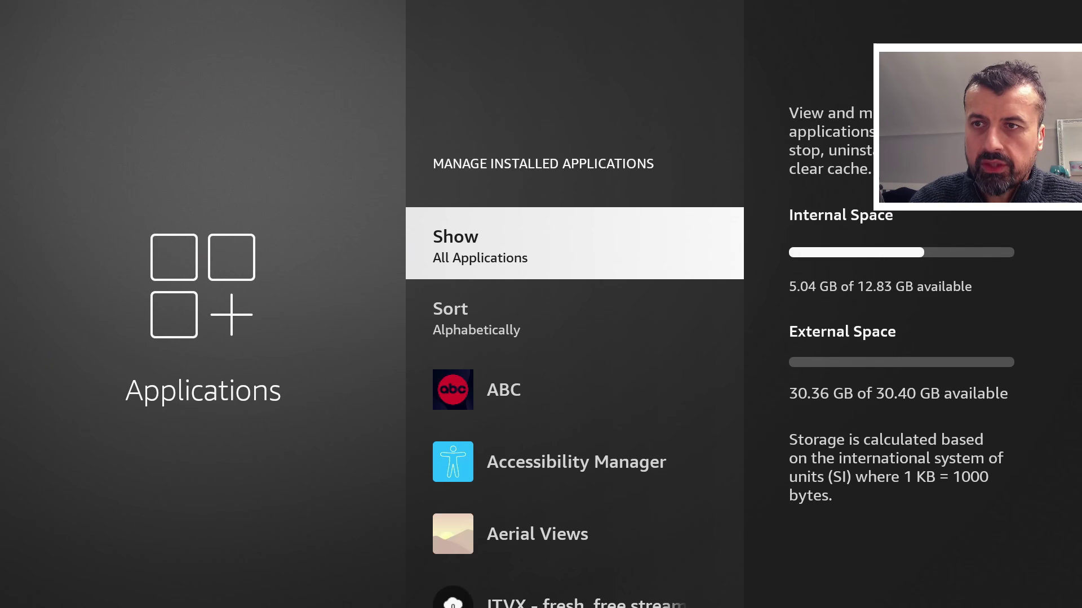
key(Down)
key(Down)
key(Down)
key(Down)
key(Down)
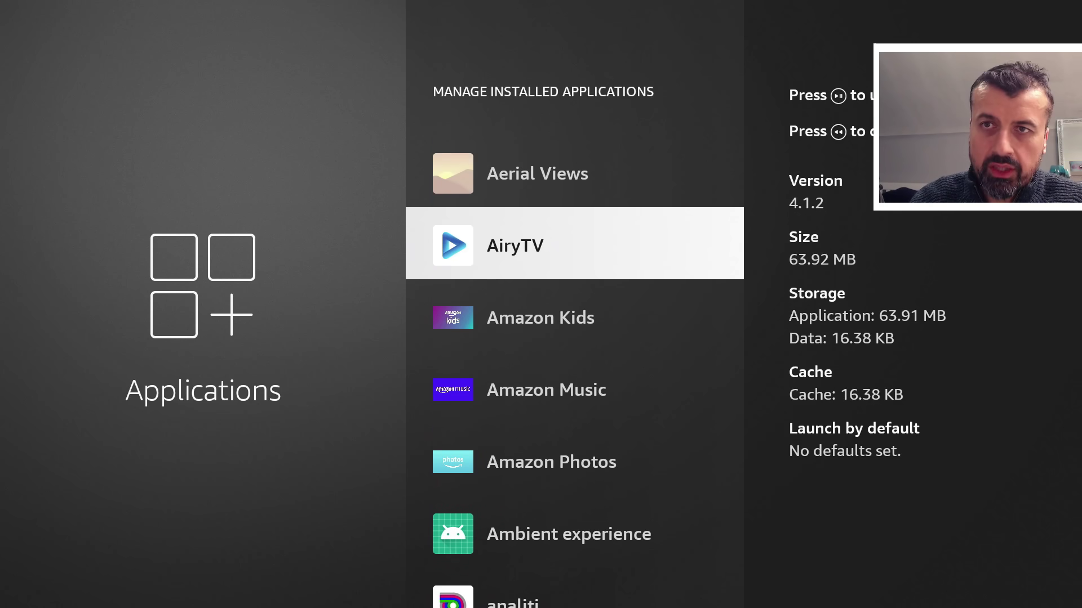
- Check AiryTV's size and storage details, then scroll down the list to APKTime
key(Return)
key(Down)
key(Down)
key(Down)
key(Down)
key(Down)
key(Down)
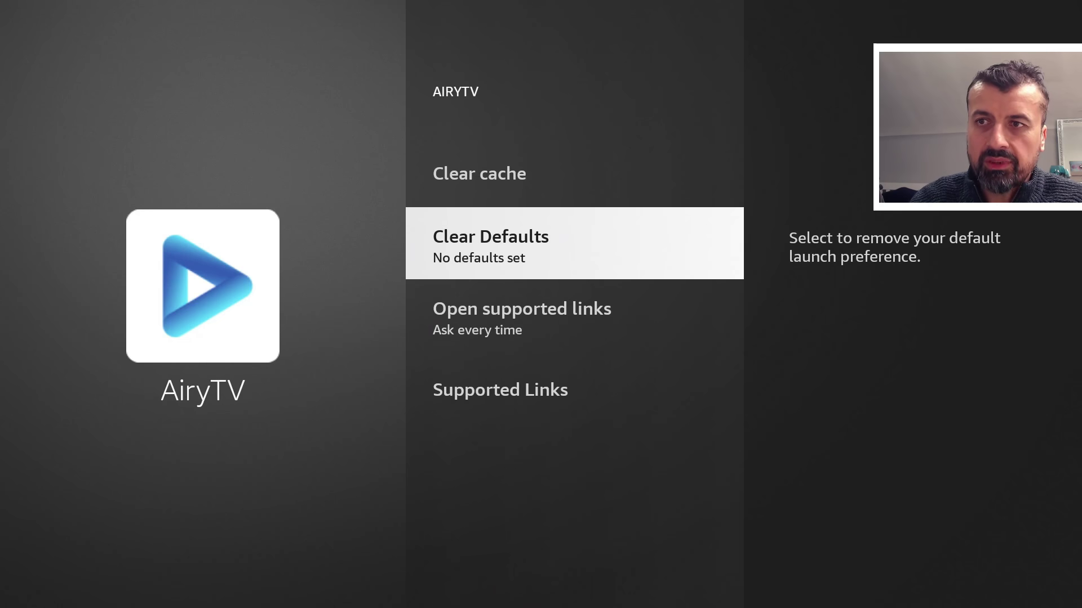
key(Escape)
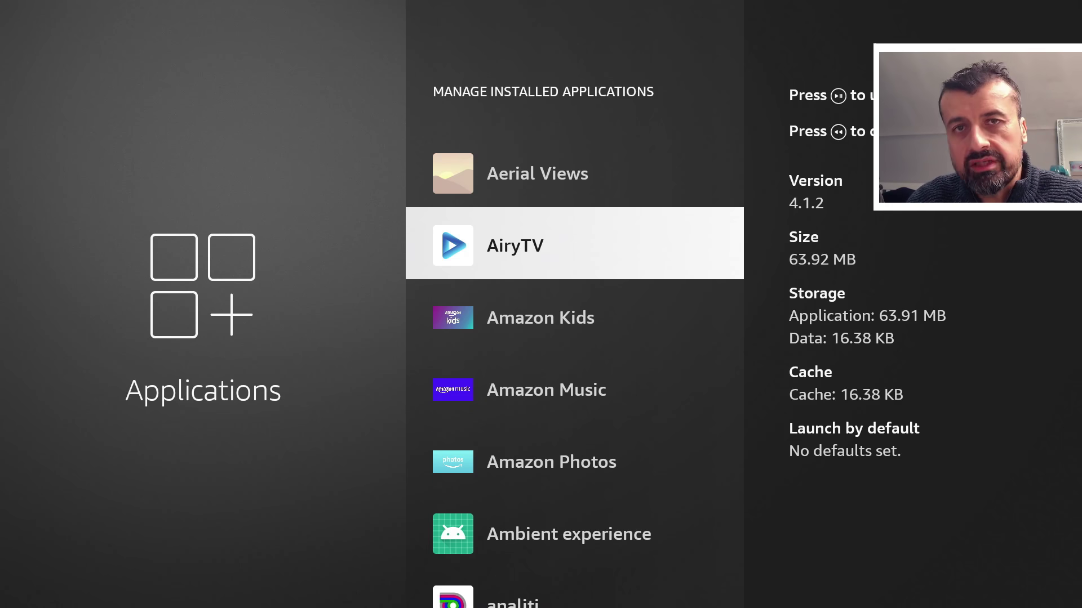
key(Down)
key(Down)
key(Down)
key(Down)
key(Down)
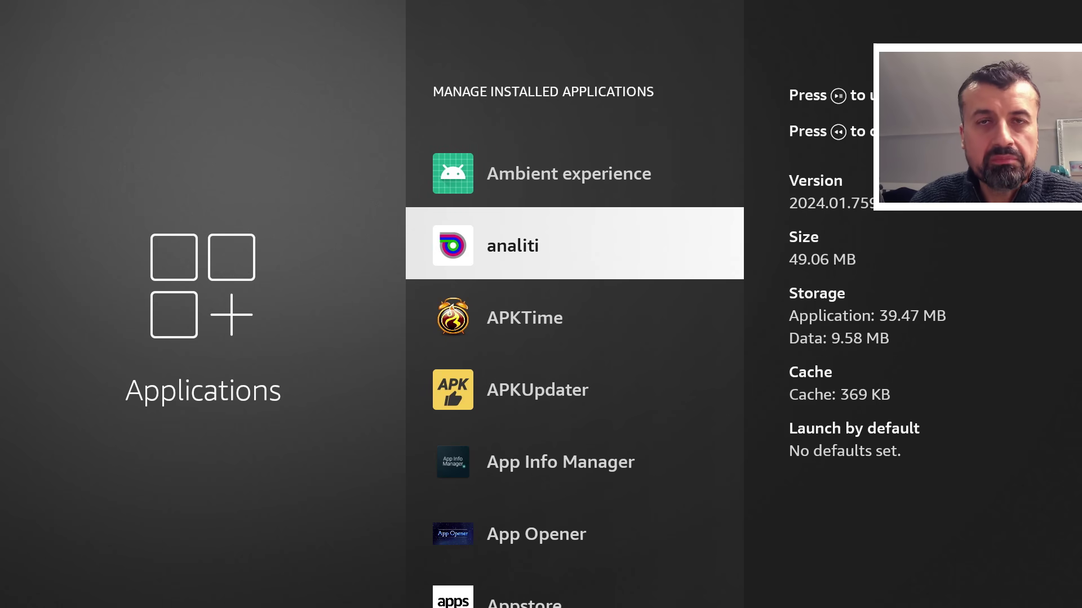
key(Down)
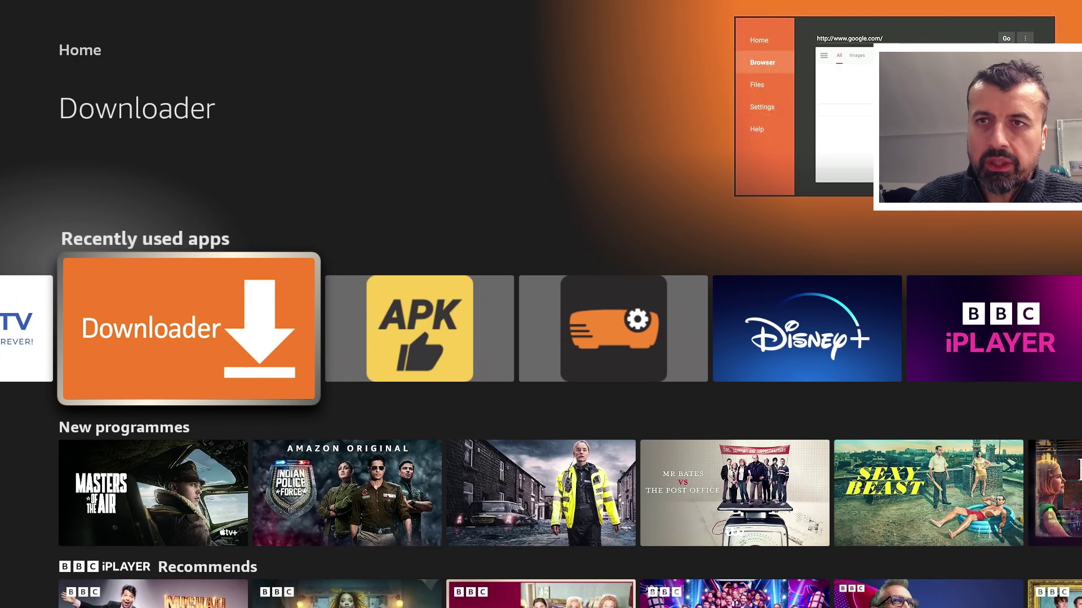
- Launch Downloader and bring up the keyboard for its URL field
key(Return)
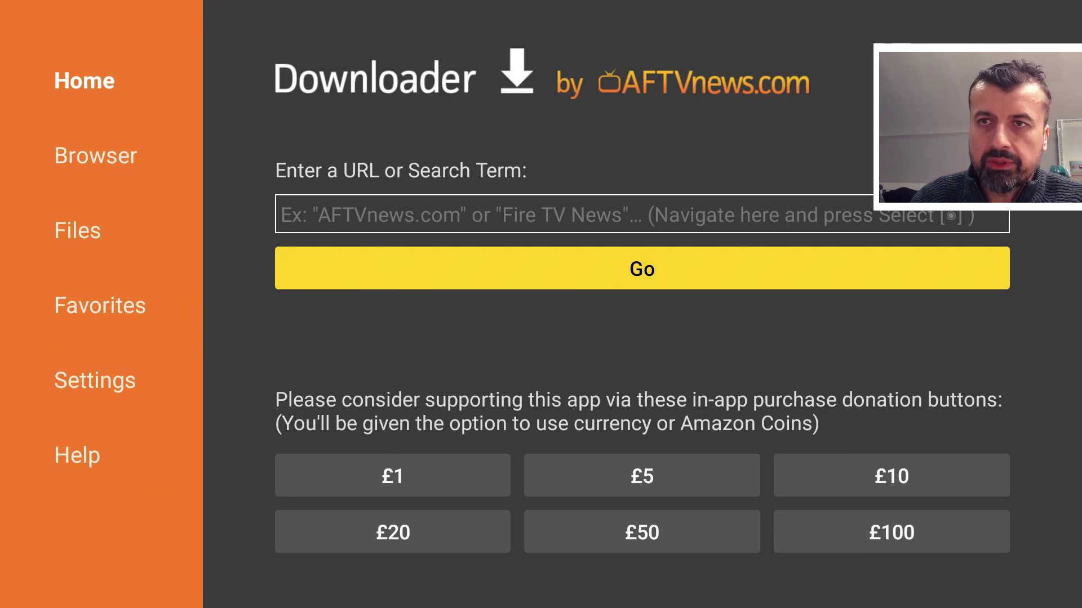
key(Up)
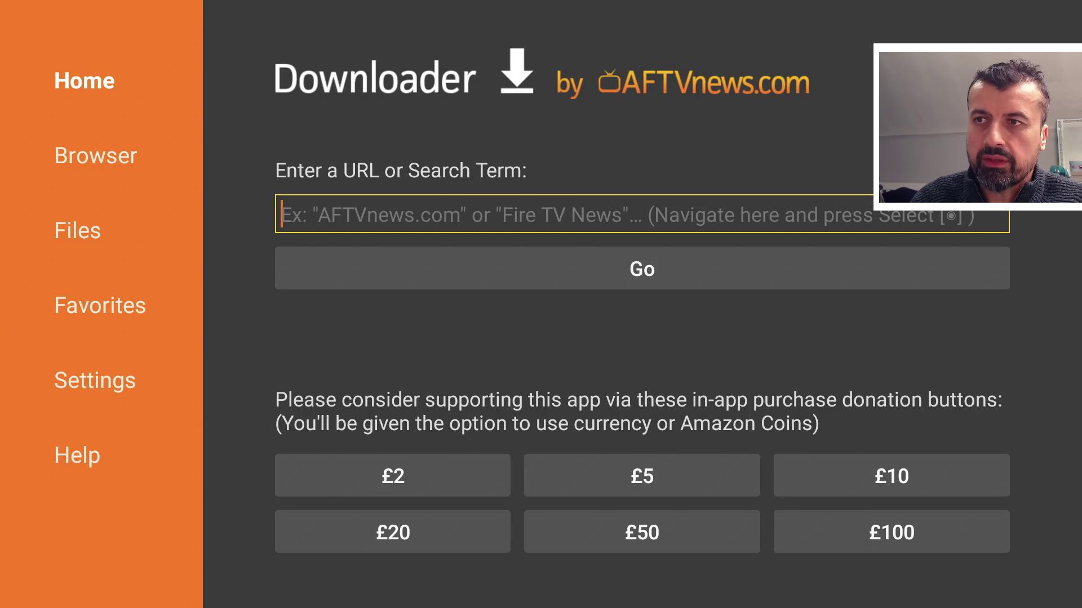
key(Return)
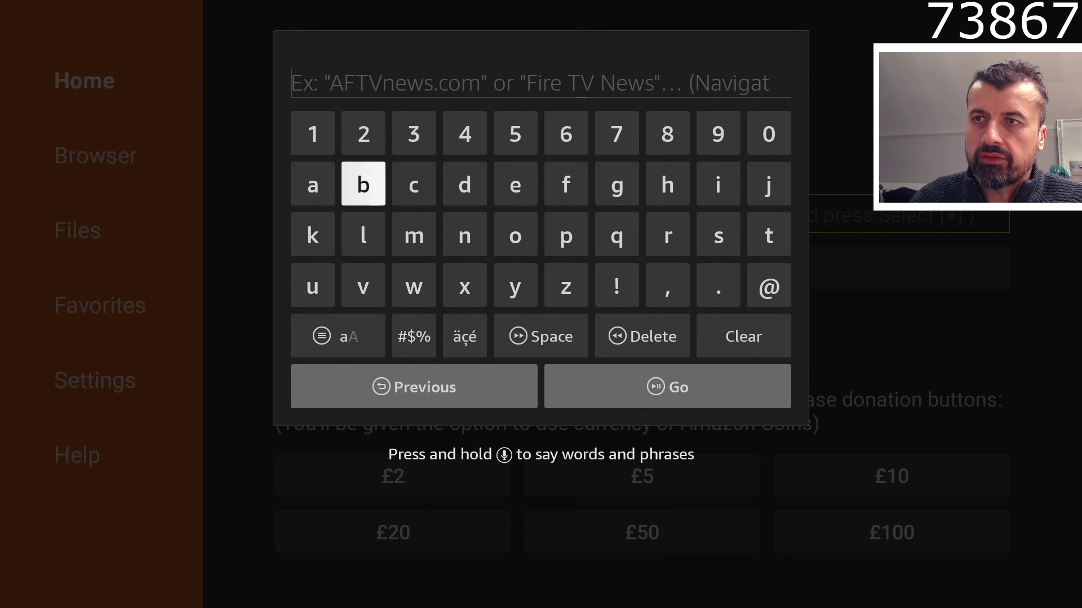
- Enter the code 73867 and submit it to load the MiXplorer_v6.57.6 page
key(Up)
key(Right)
key(Right)
key(Right)
key(Right)
key(Right)
key(Return)
key(Left)
key(Left)
key(Left)
key(Left)
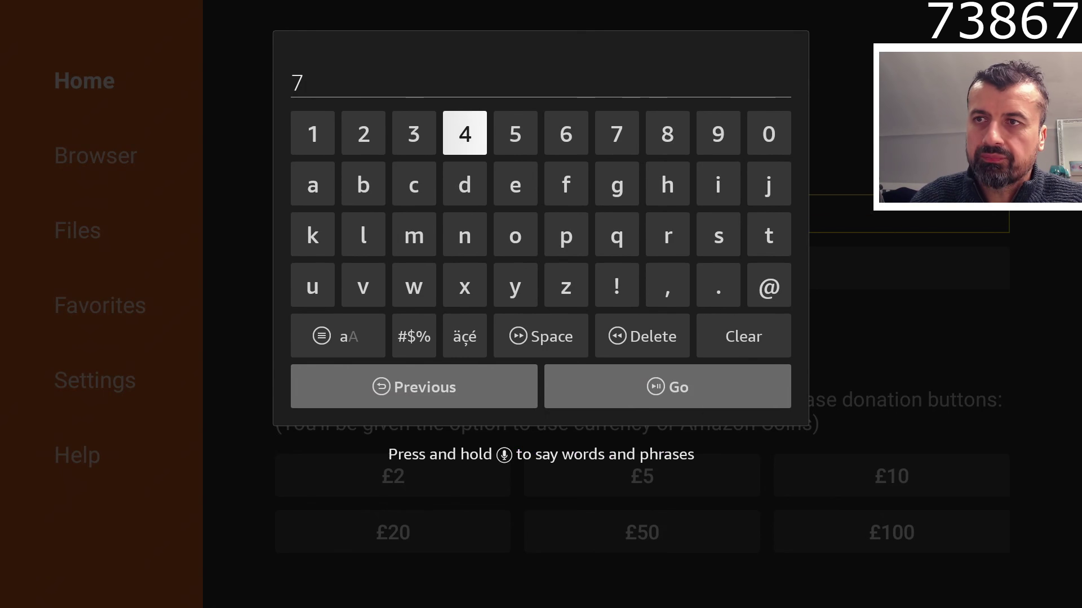
key(Return)
key(Left)
key(Left)
key(Left)
key(Left)
key(Left)
key(Return)
key(Left)
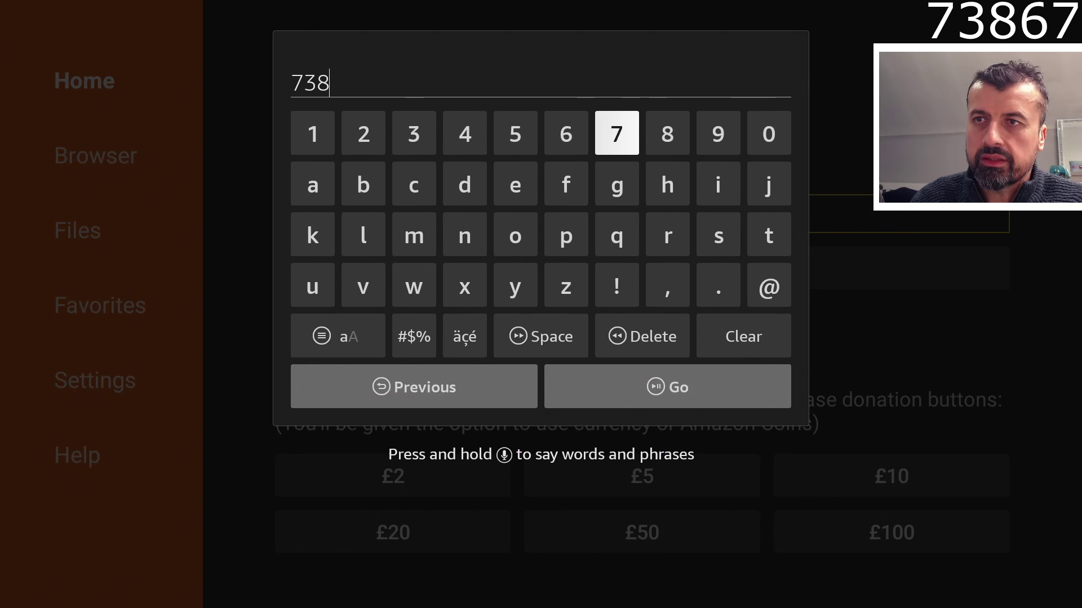
key(Left)
key(Return)
key(Right)
key(Return)
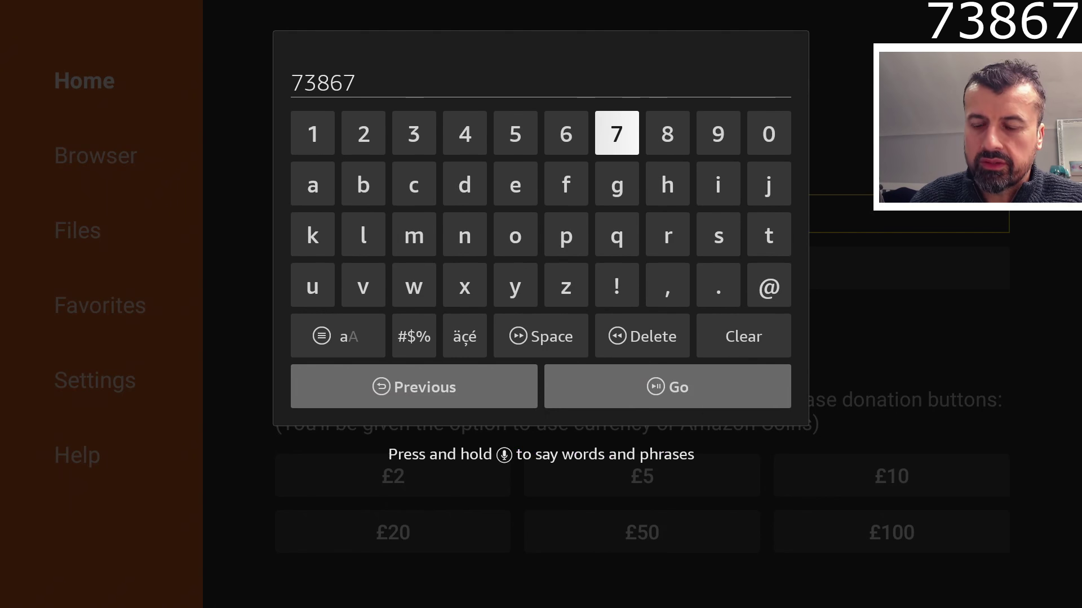
key(XF86AudioPlay)
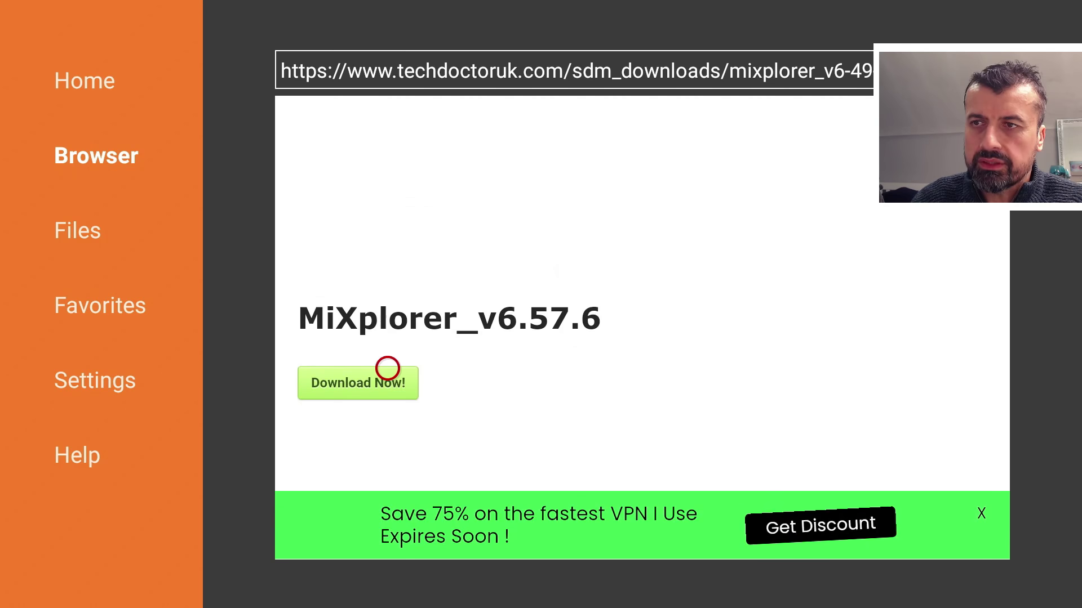
- Download the MiXplorer APK, install it, and open the app
click(388, 368)
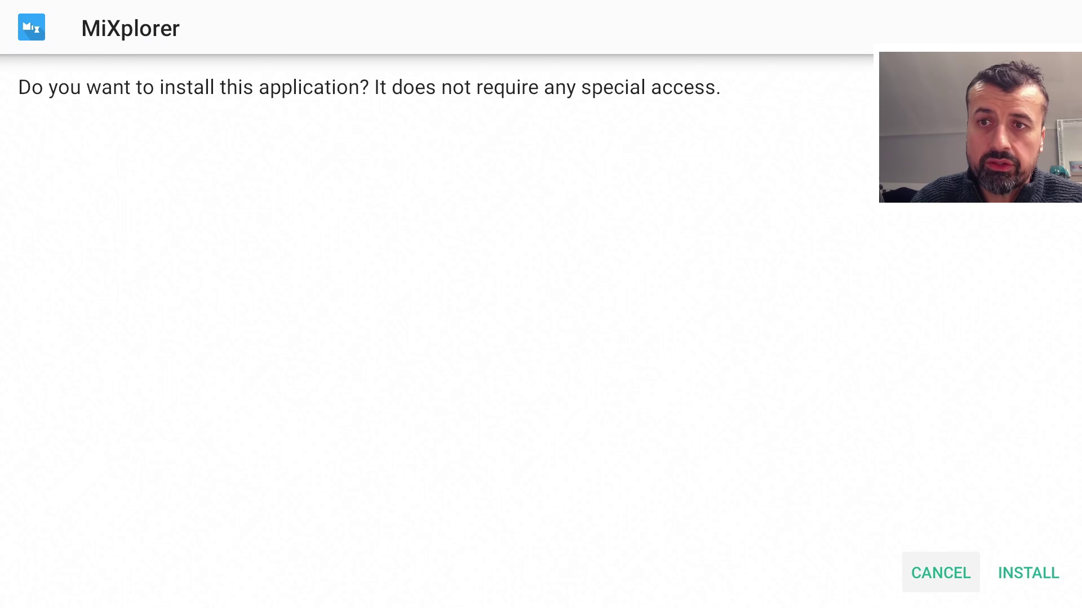
key(Right)
key(Return)
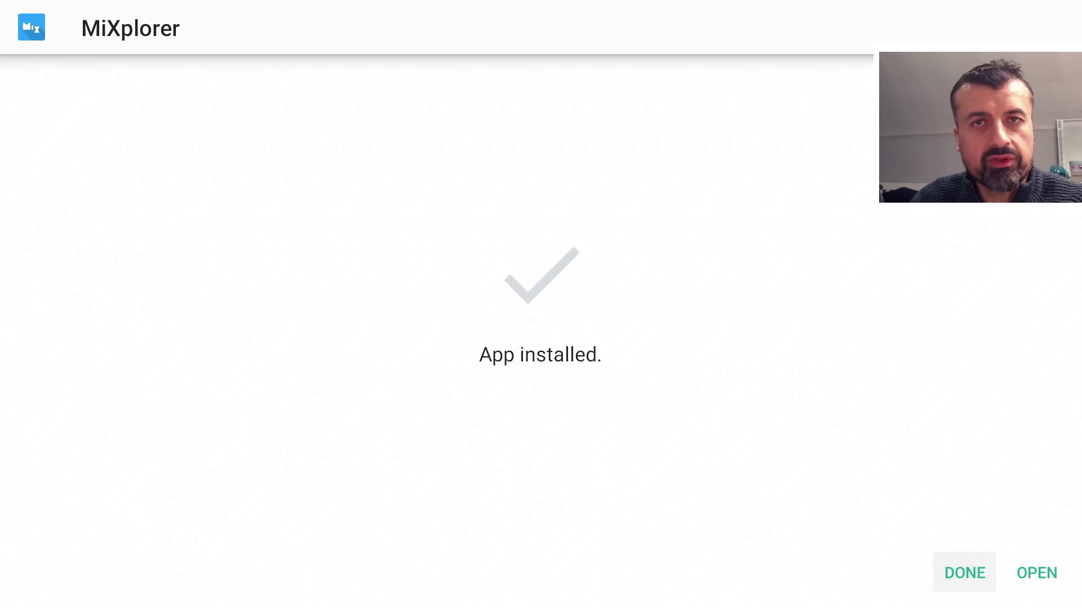
key(Right)
key(Return)
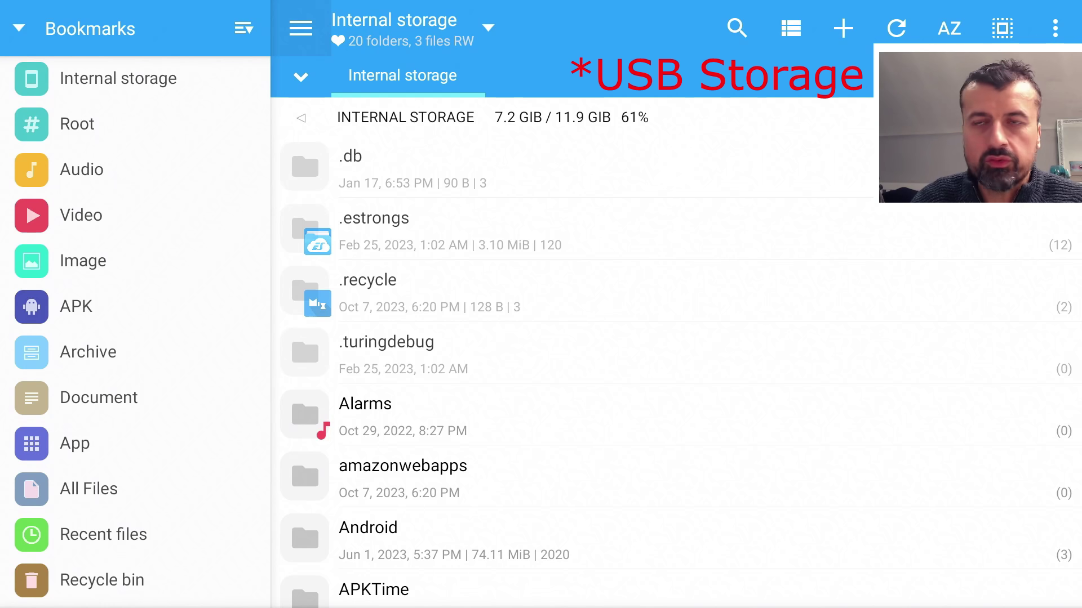
- Open MiXplorer's App bookmark listing installed-app packages
key(Left)
key(Left)
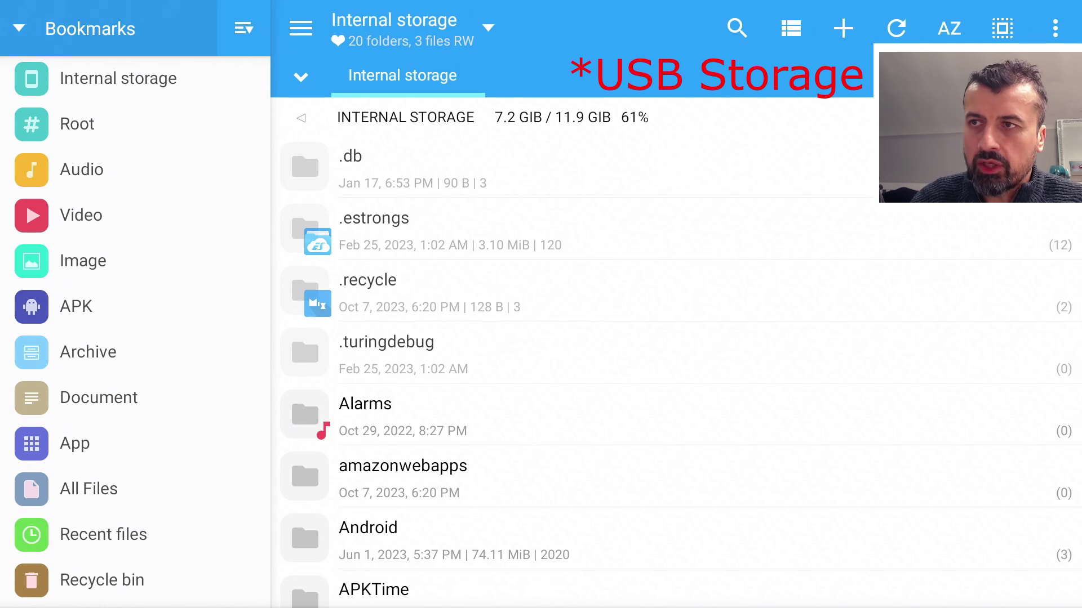
key(Down)
key(Down)
key(Down)
key(Down)
key(Down)
key(Down)
key(Down)
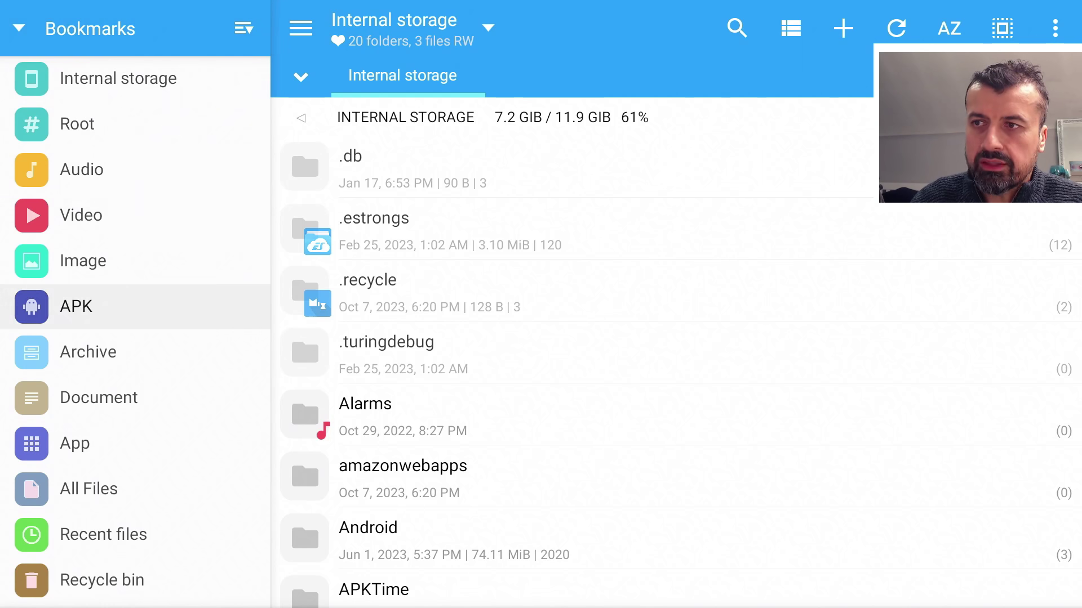
key(Down)
key(Down)
key(Return)
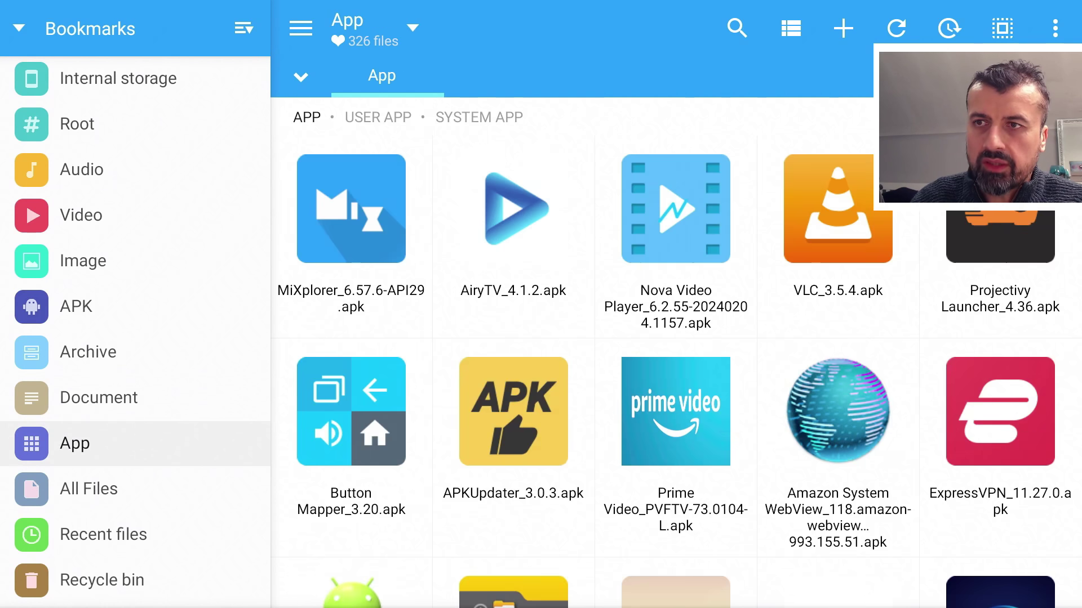
- Select AiryTV_4.1.2.apk and copy it to the clipboard
key(Right)
key(Right)
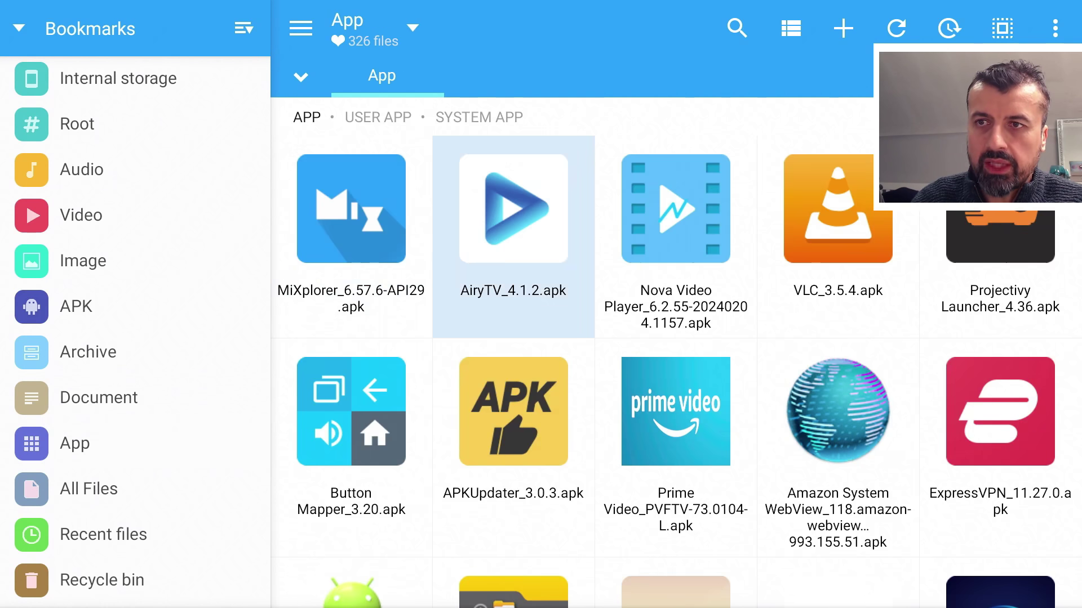
key(Right)
key(Left)
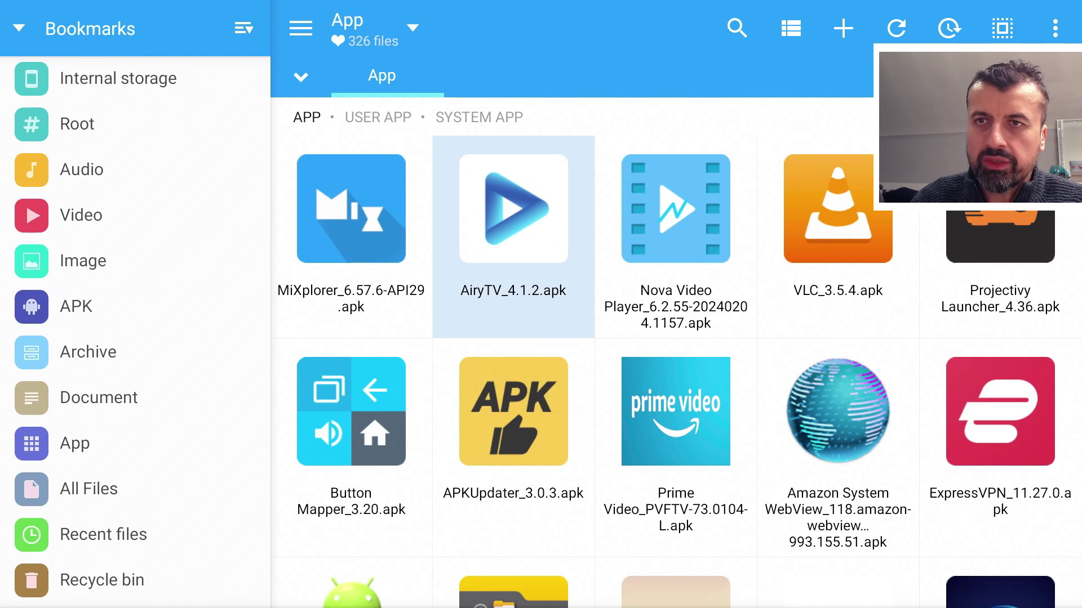
key(Return)
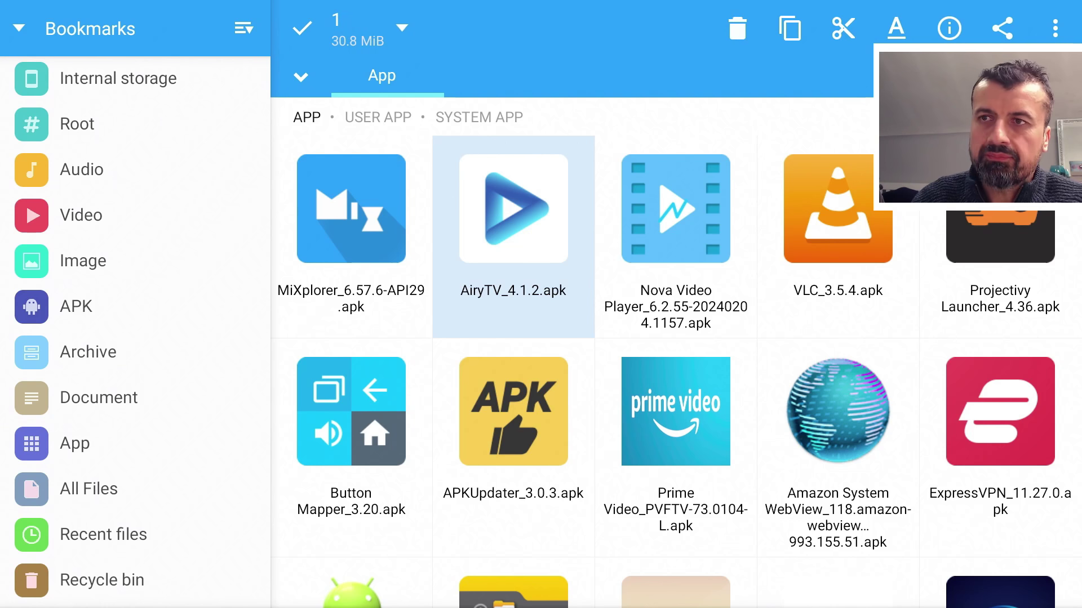
key(Up)
key(Up)
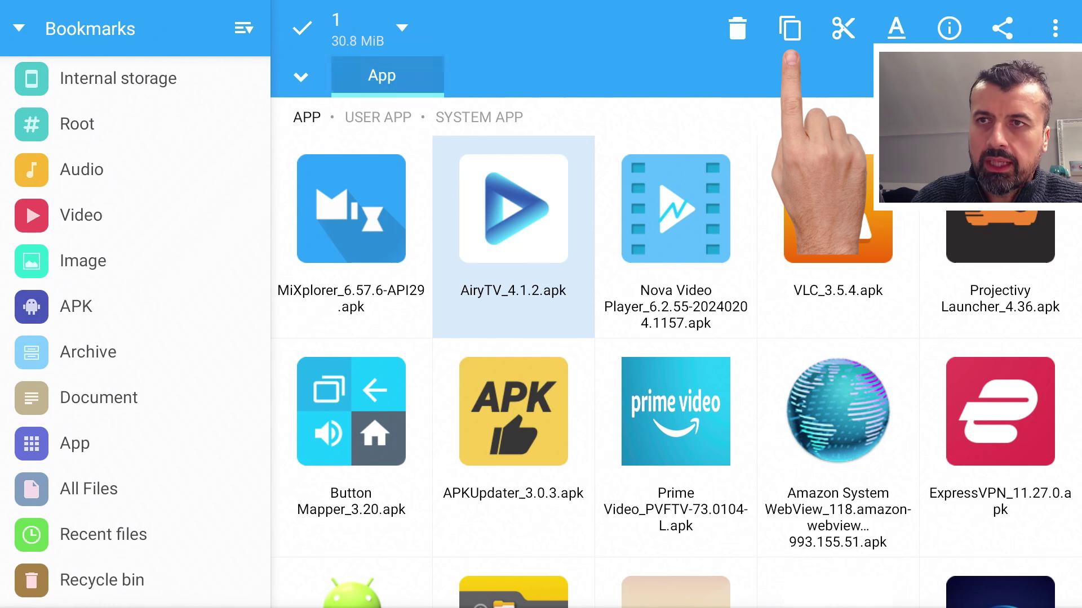
key(Up)
key(Right)
key(Right)
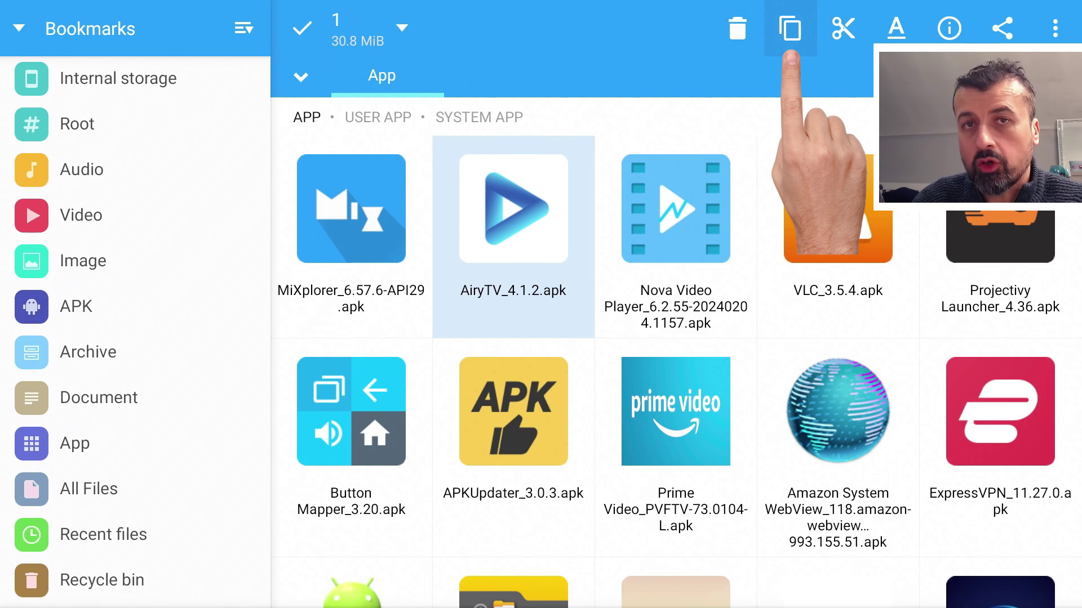
key(Return)
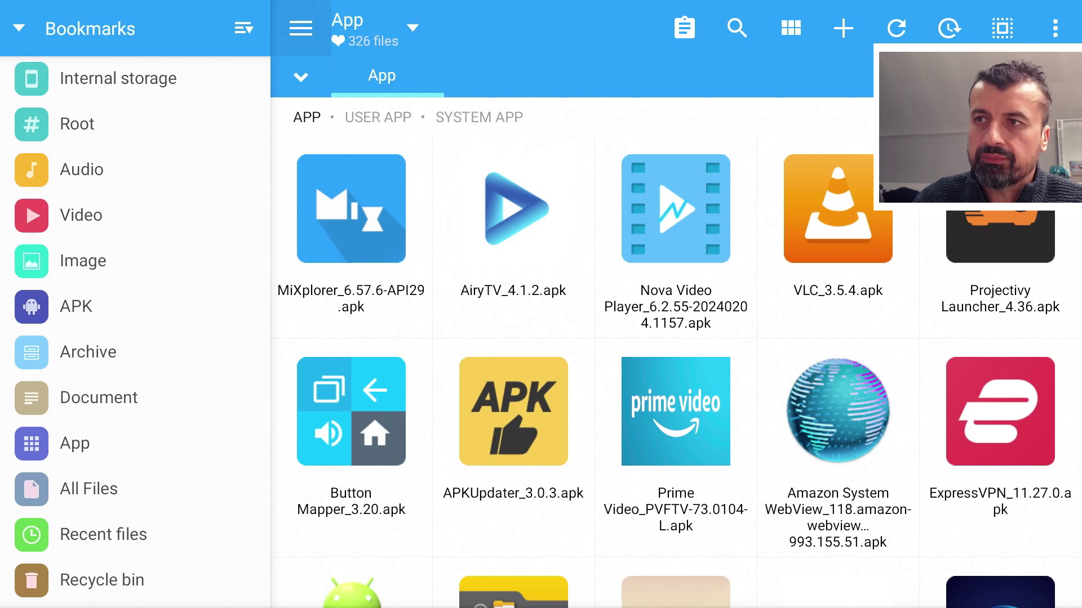
- Open the Downloader folder under Internal storage
key(Left)
key(Left)
key(Down)
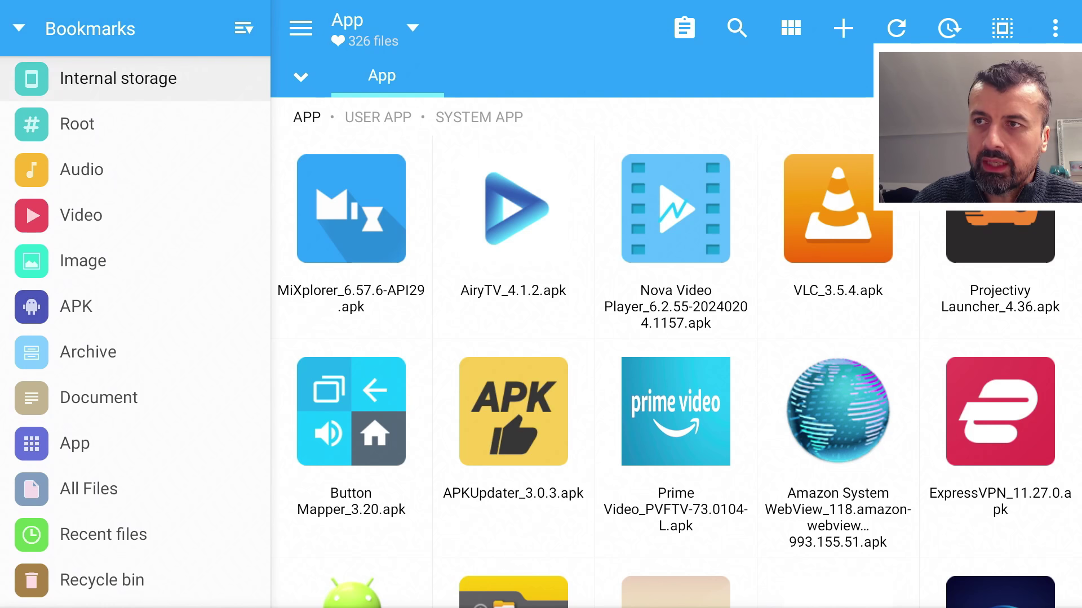
key(Return)
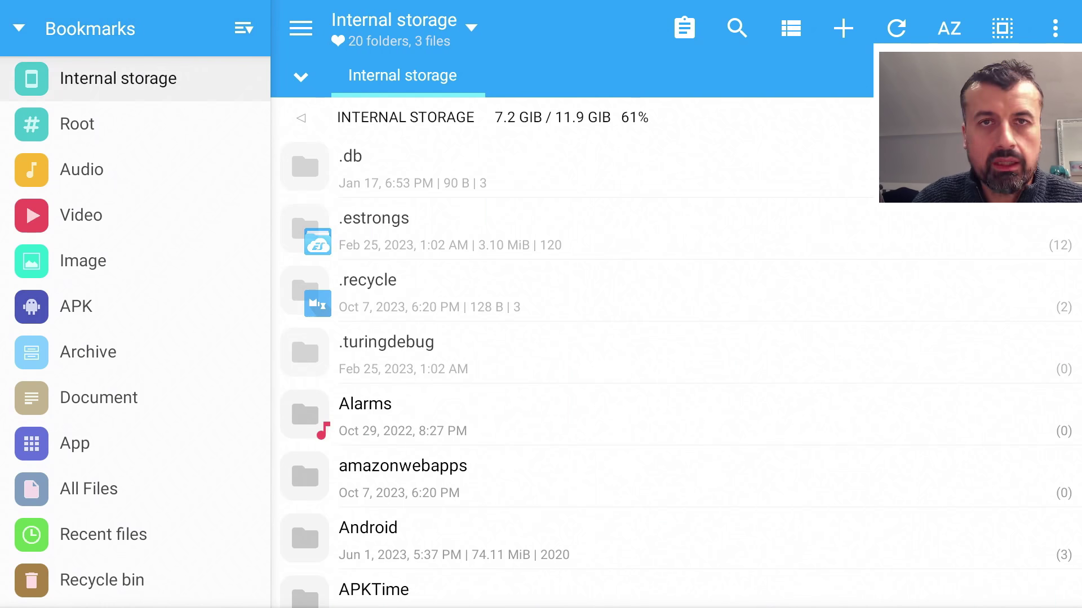
key(Right)
key(Down)
key(Down)
key(Down)
key(Down)
key(Down)
key(Down)
key(Down)
key(Down)
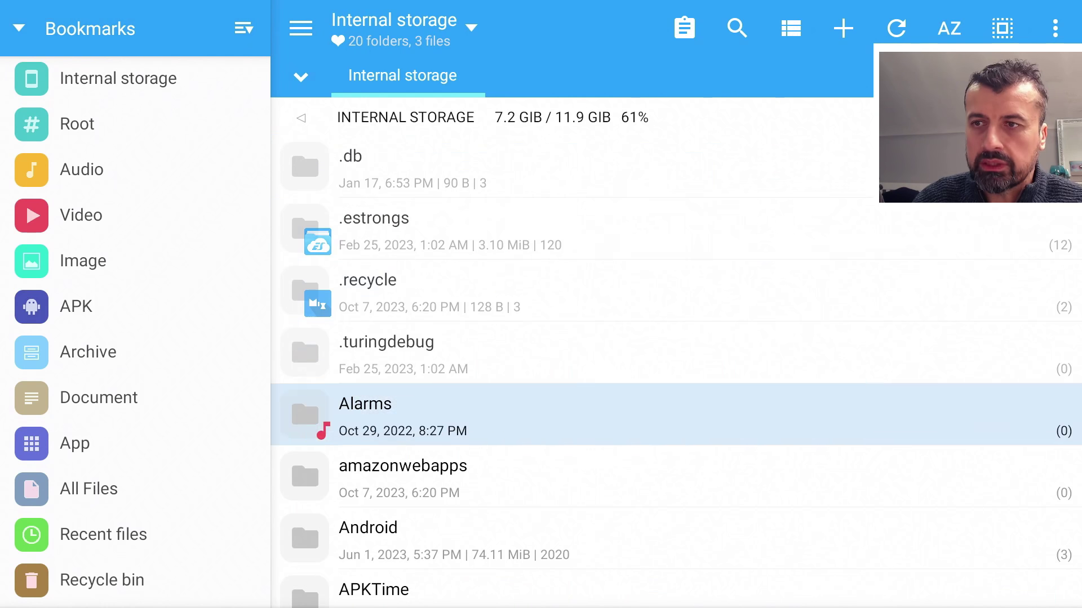
key(Down)
key(Down)
key(Down)
key(Down)
key(Down)
key(Down)
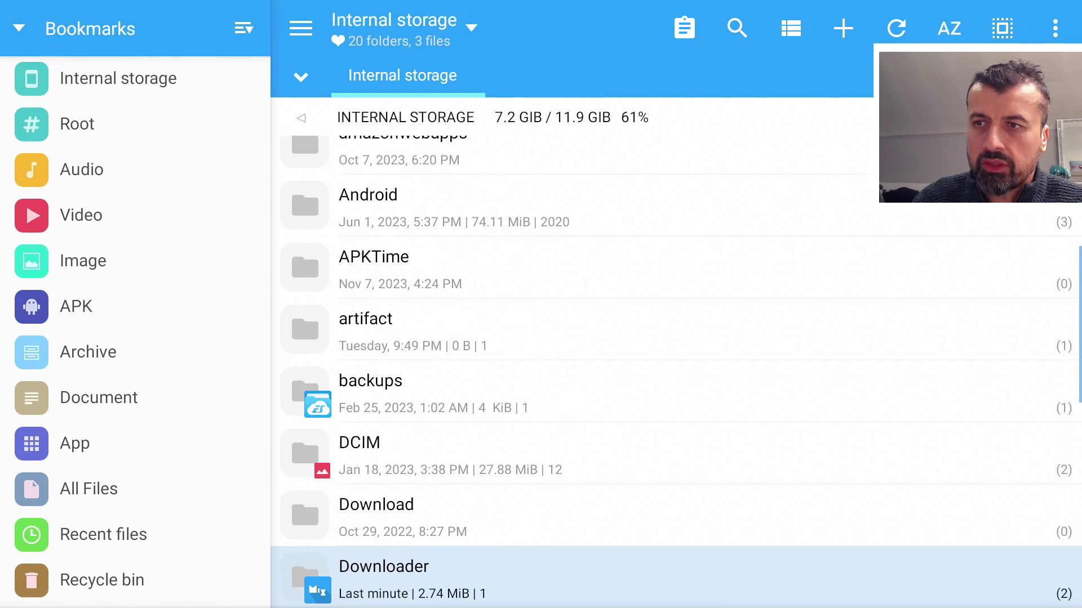
key(Up)
key(Return)
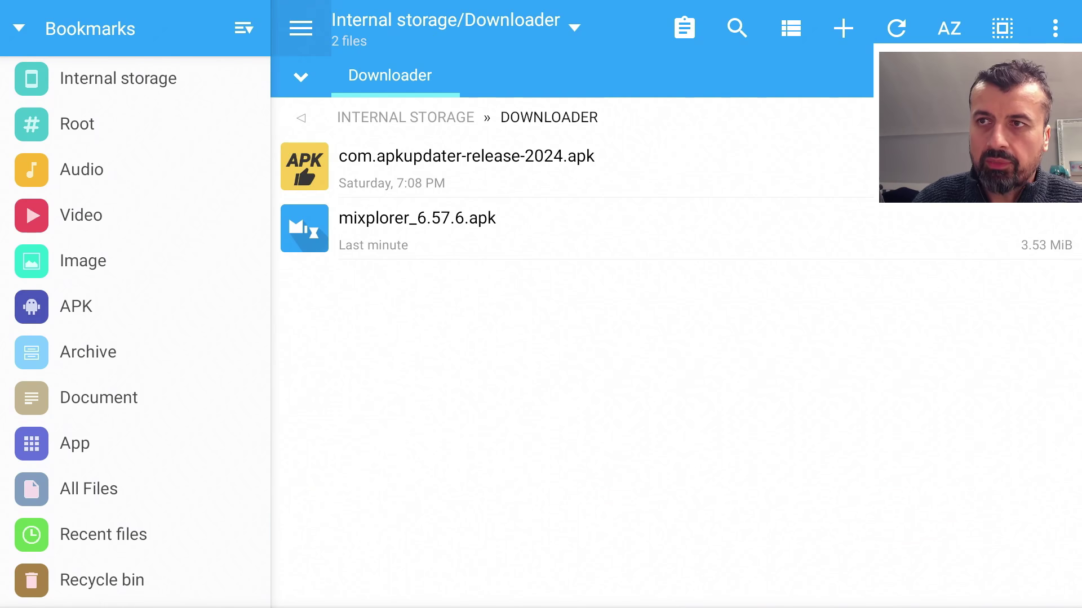
- Paste the copied AiryTV_4.1.2.apk into the Downloader folder
key(Right)
key(Right)
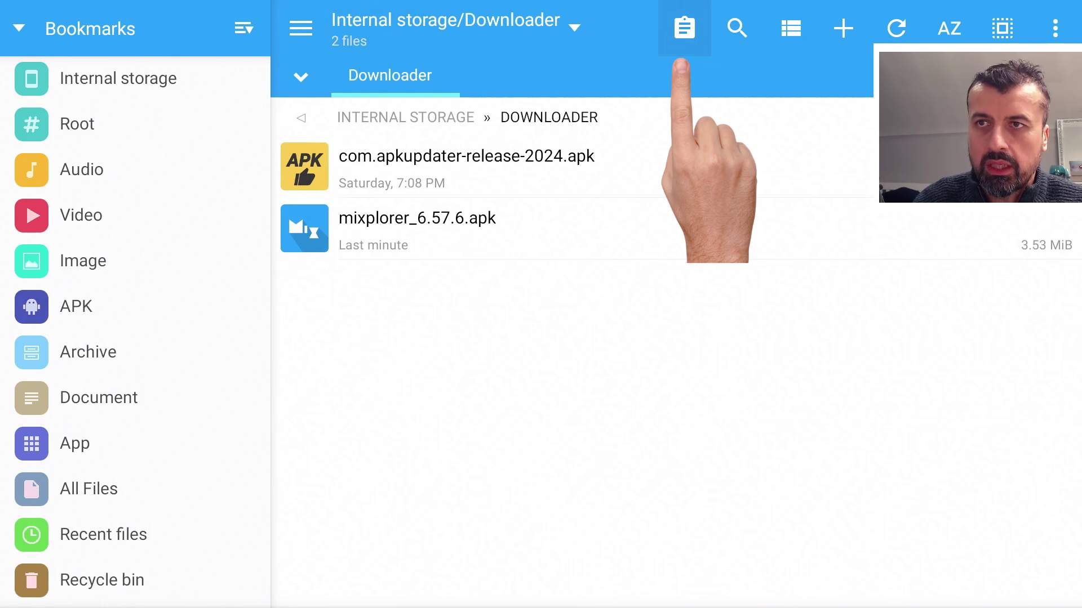
key(Return)
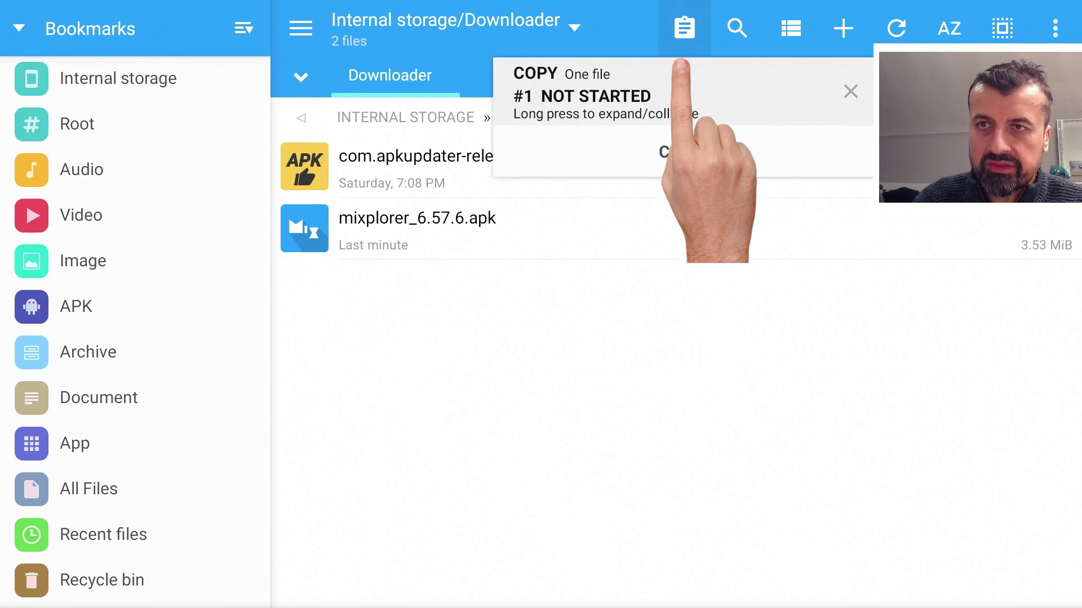
key(Return)
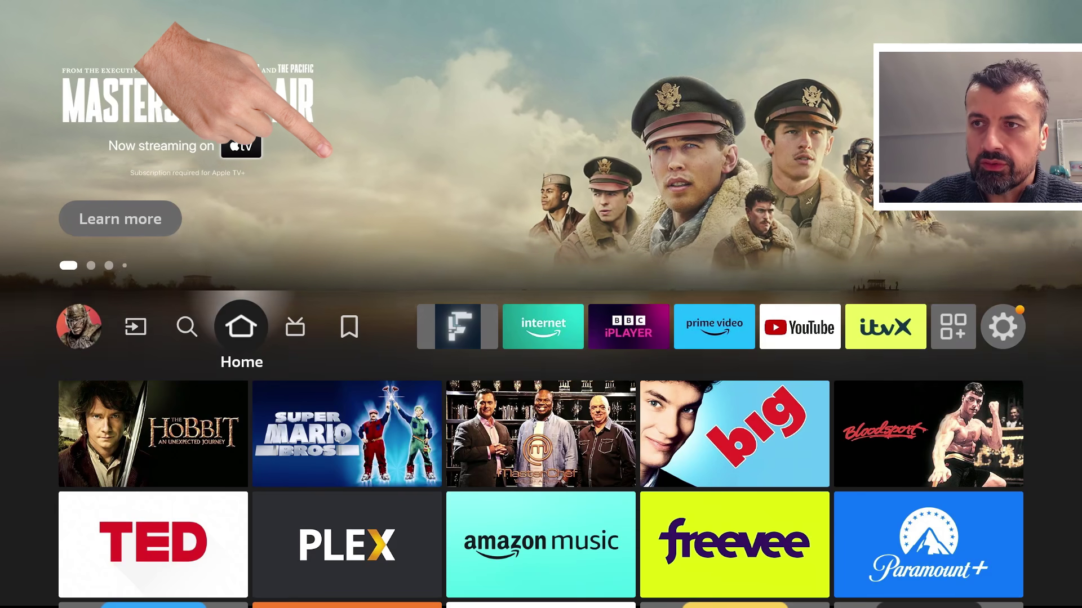
key(Left)
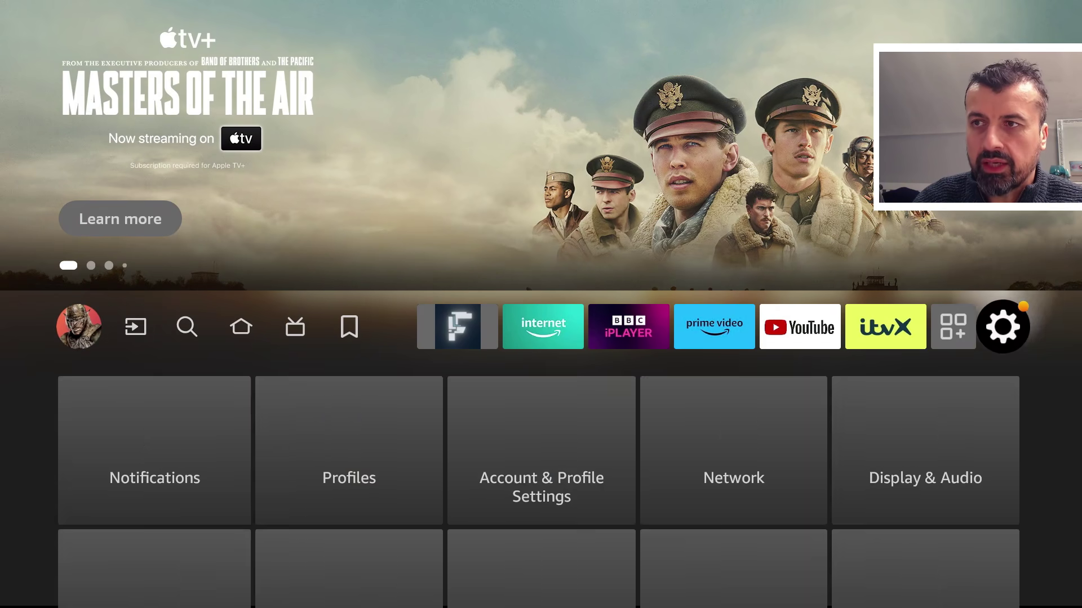
key(Left)
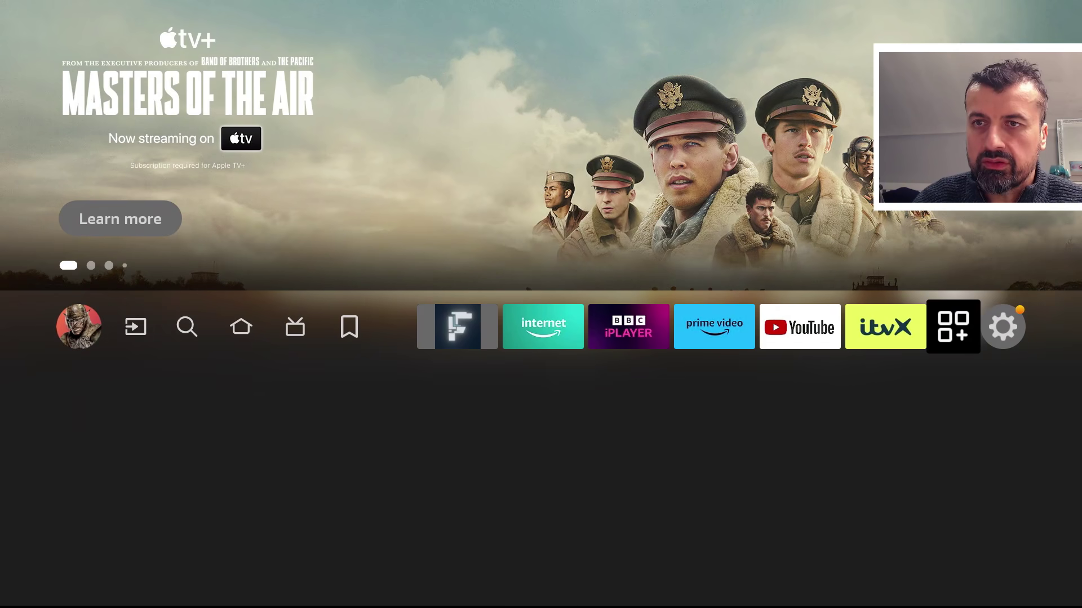
- Uninstall AiryTV from Your Apps & Channels, then reopen MiXplorer on AiryTV_4.1.2.apk
key(Return)
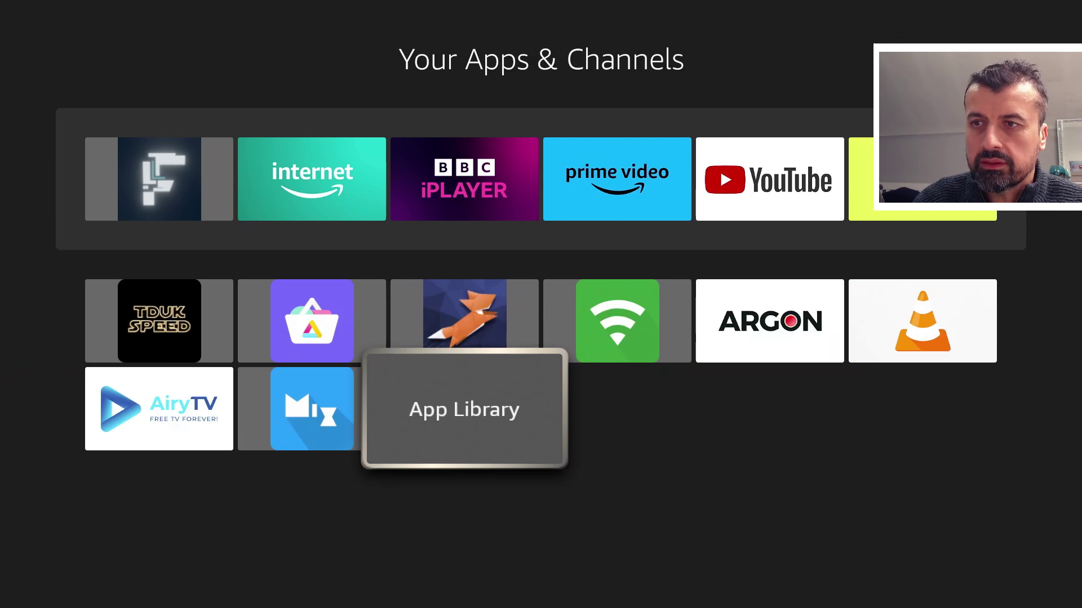
key(Left)
key(Left)
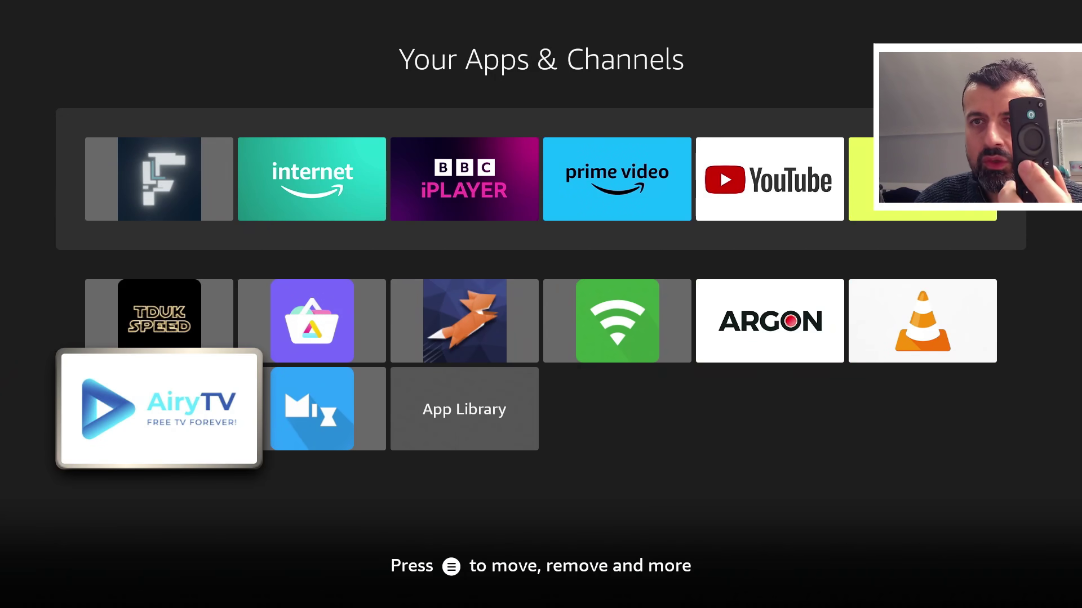
key(Menu)
key(Down)
key(Down)
key(Down)
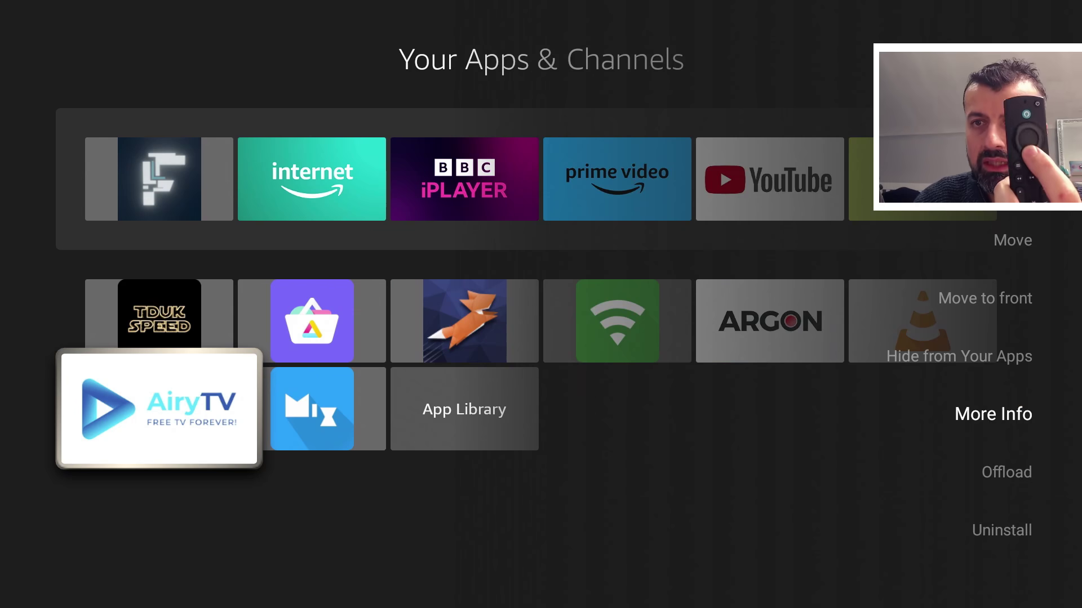
key(Down)
key(Down)
key(Return)
key(Down)
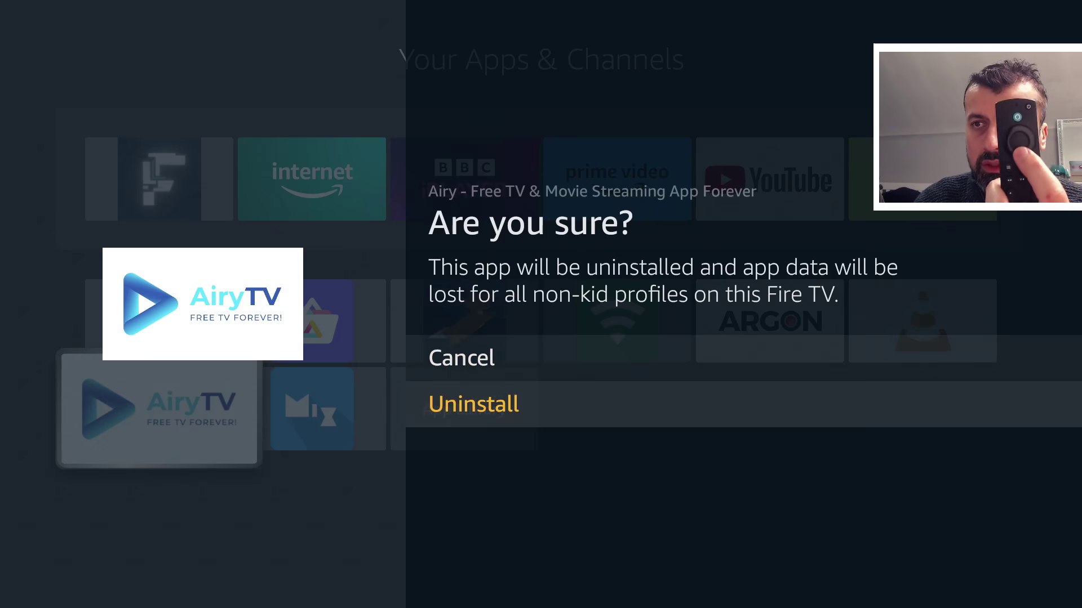
key(Return)
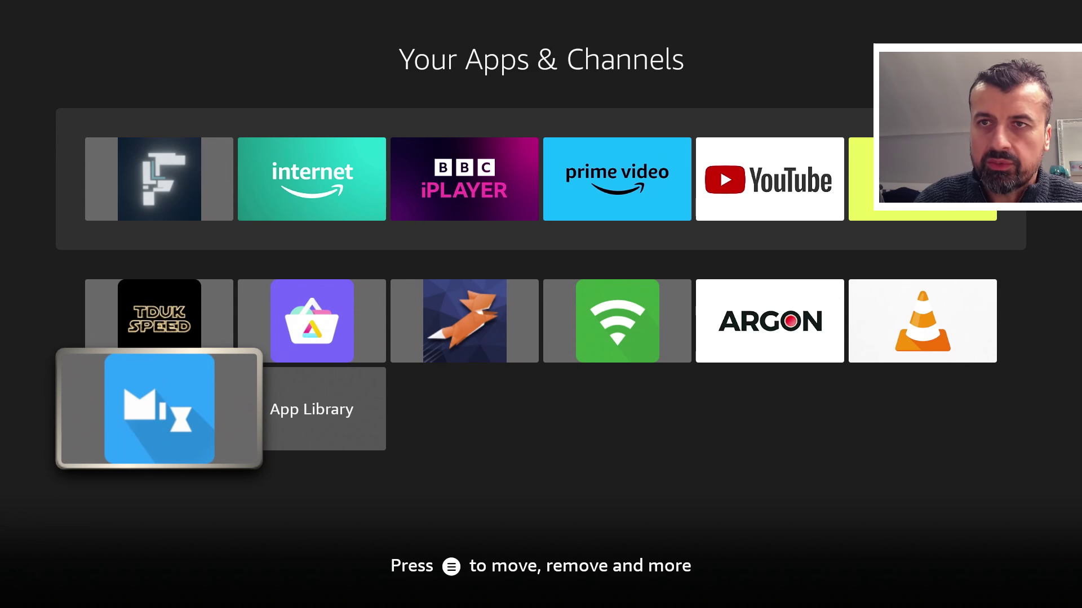
key(Return)
key(Down)
key(Down)
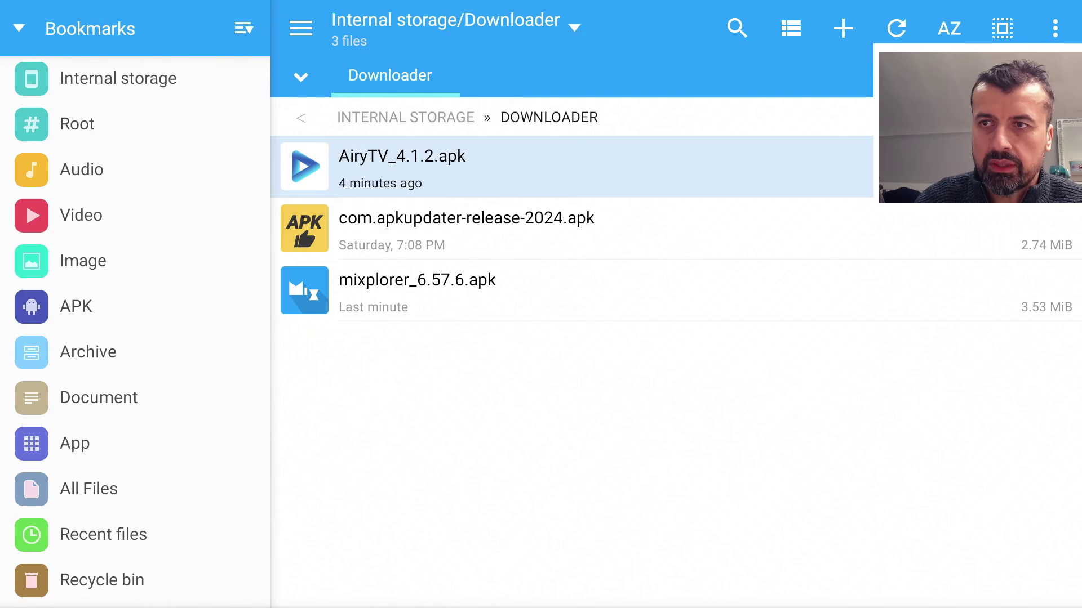
- Open AiryTV_4.1.2.apk with the Package installer from MiXplorer's Open with choices
key(Return)
key(Down)
key(Right)
key(Right)
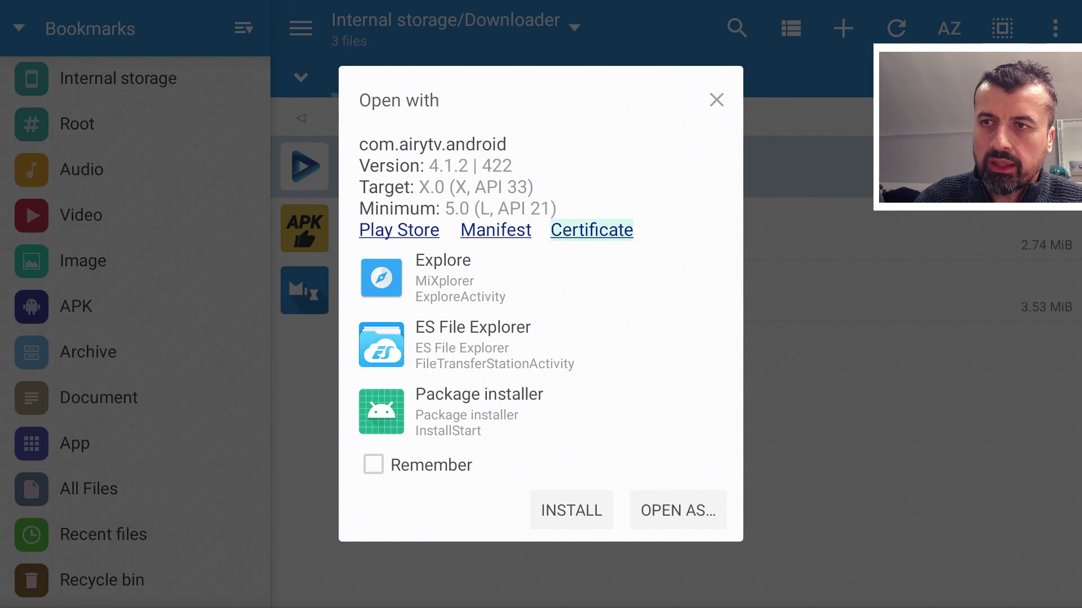
key(Down)
key(Down)
key(Down)
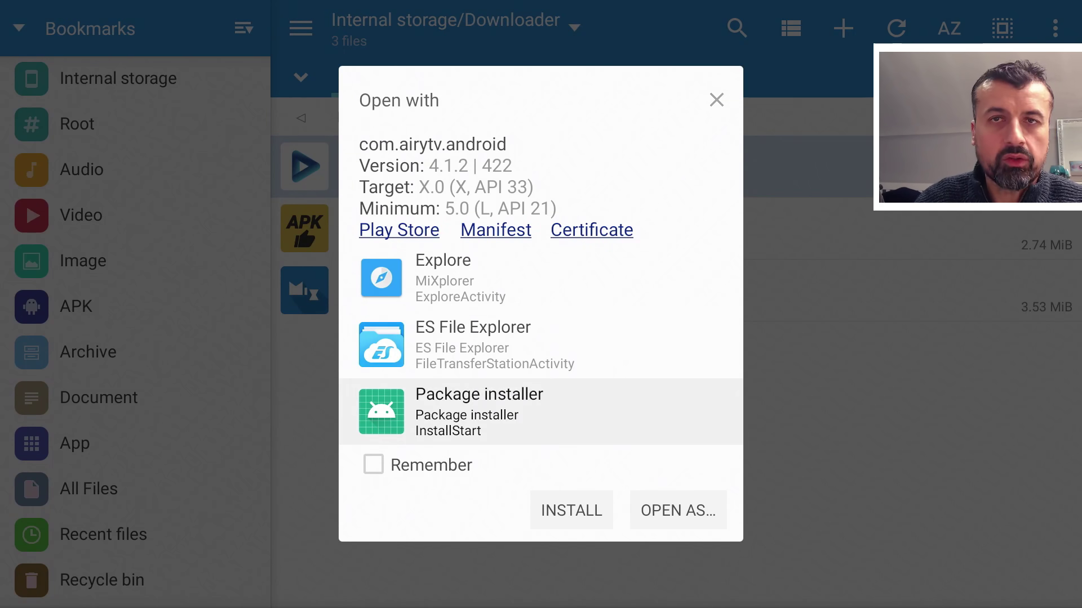
key(Return)
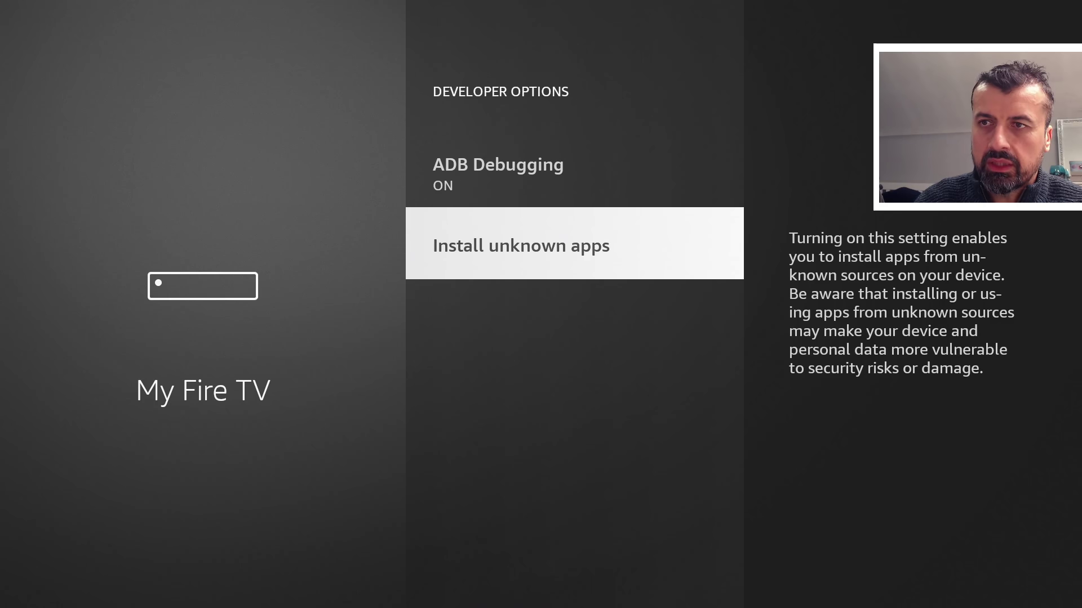
- Turn on Install unknown apps for MiXplorer and return to its Downloader folder with AiryTV_4.1.2.apk
key(Return)
key(Down)
key(Down)
key(Down)
key(Down)
key(Down)
key(Down)
key(Down)
key(Down)
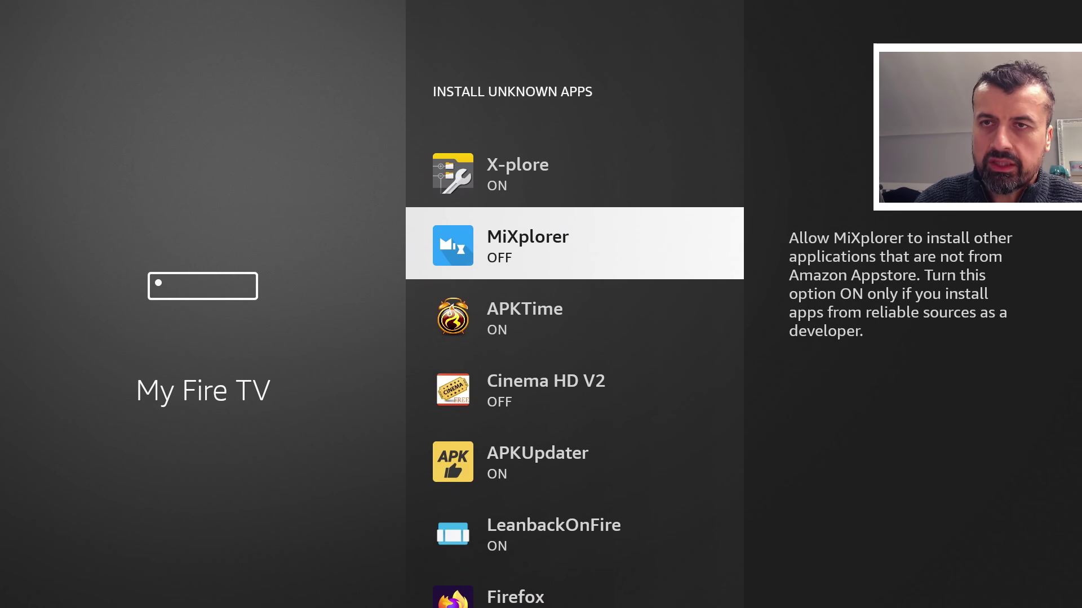
key(Return)
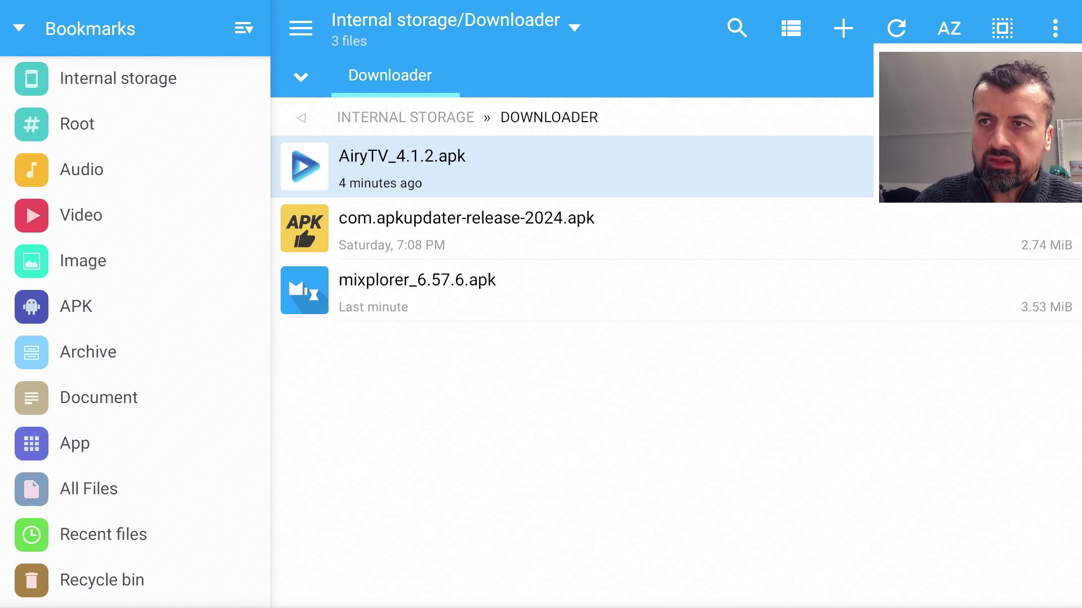
key(Down)
- Install AiryTV from AiryTV_4.1.2.apk and close the installer once it reports App installed
key(Up)
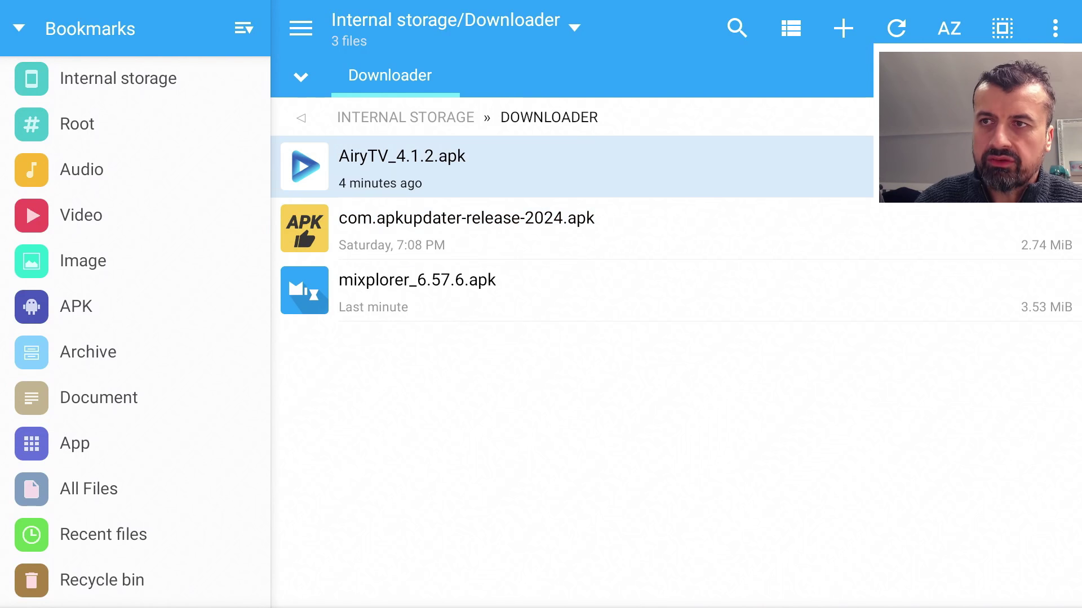
key(Return)
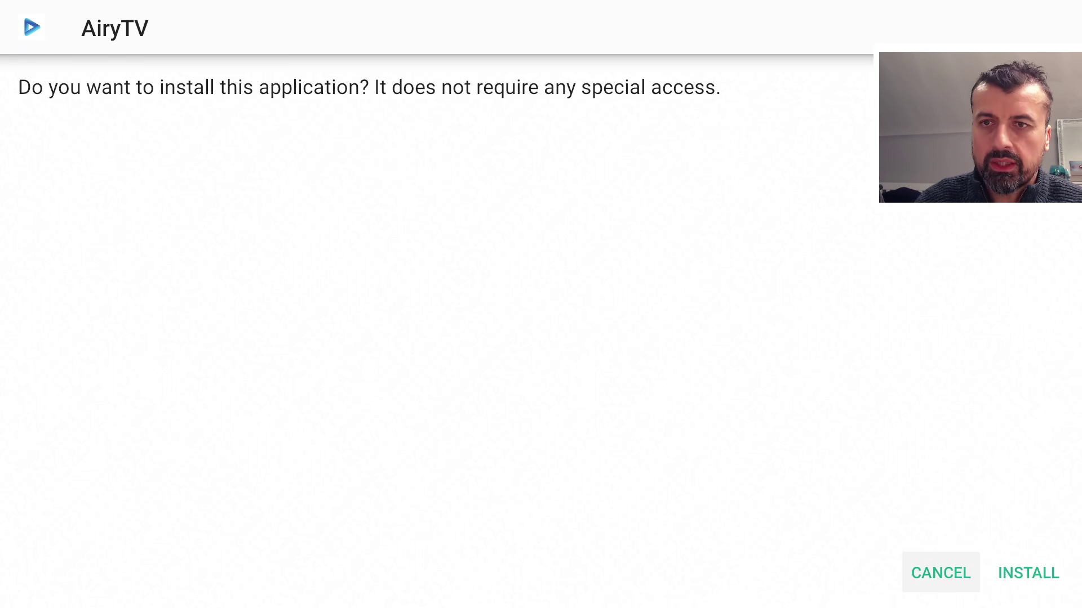
key(Right)
key(Return)
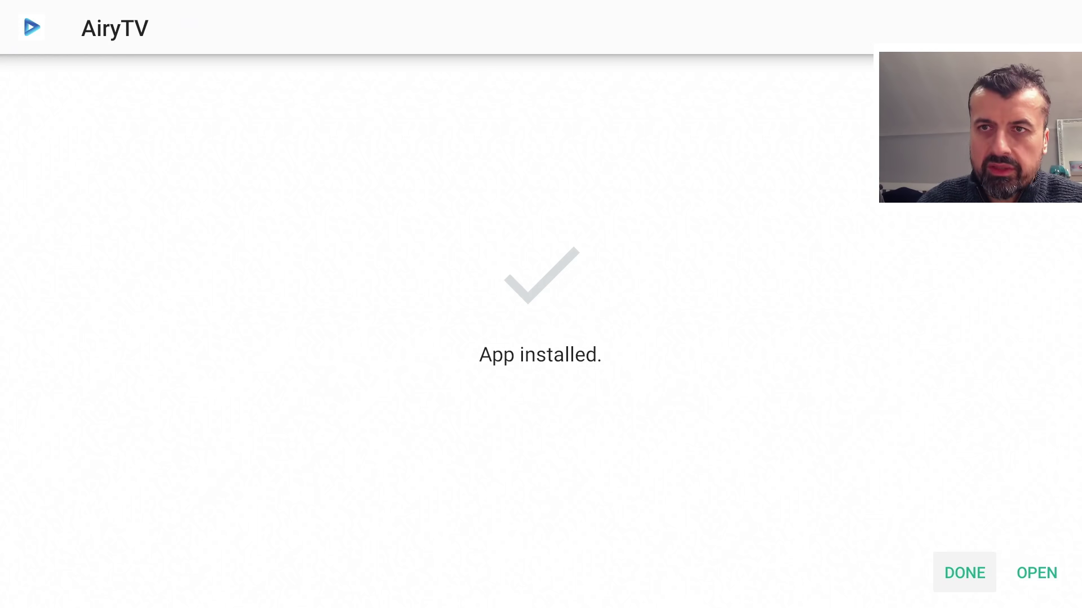
key(Return)
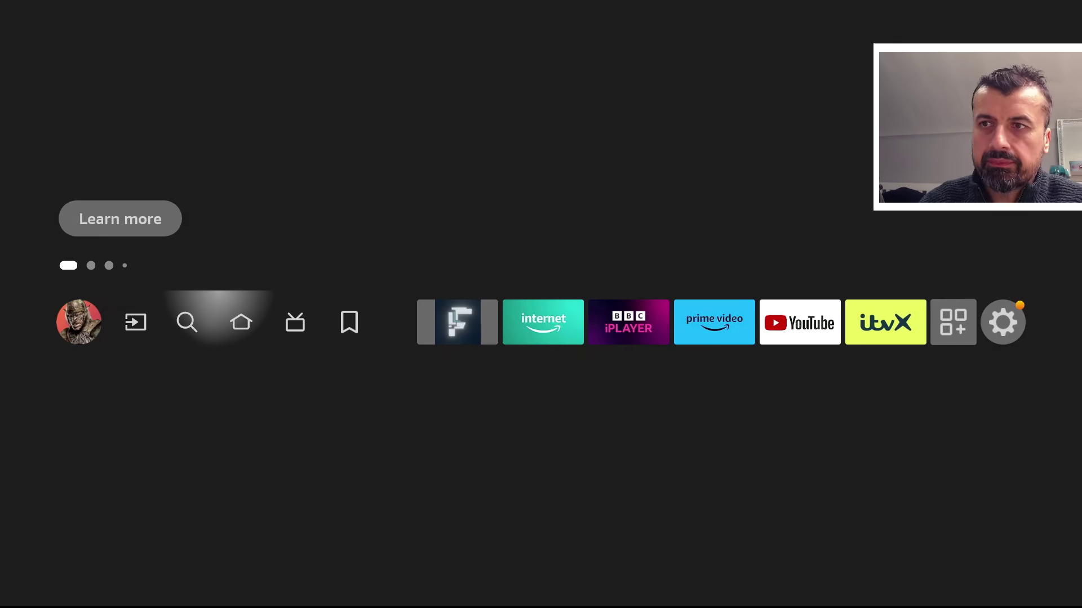
- Open Settings > Applications > Manage Installed Applications and scroll to AiryTV (4.1.2, 48.77 MB)
key(Down)
key(Down)
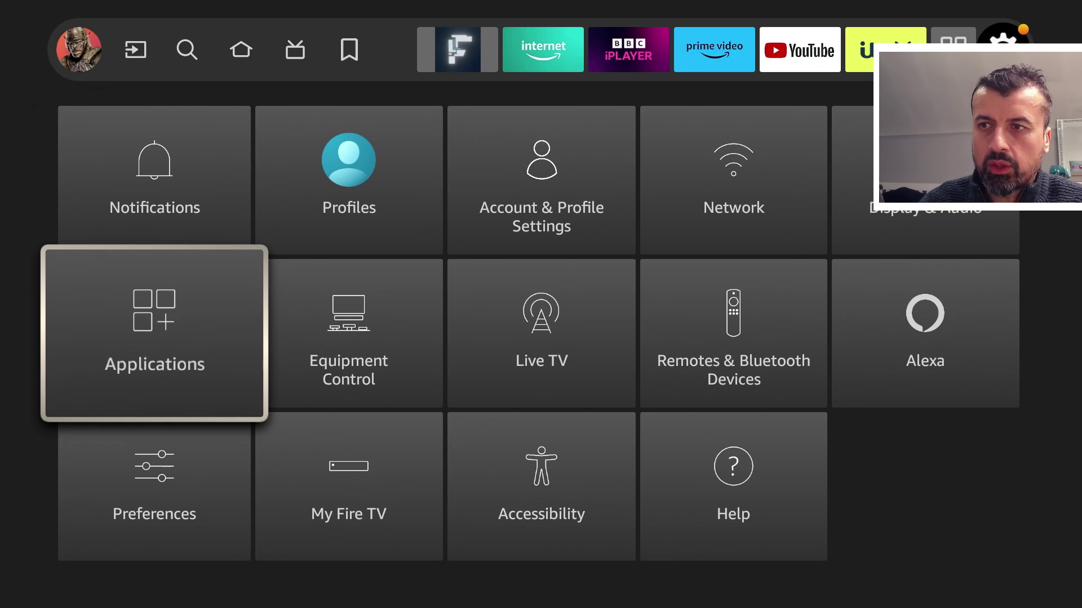
key(Return)
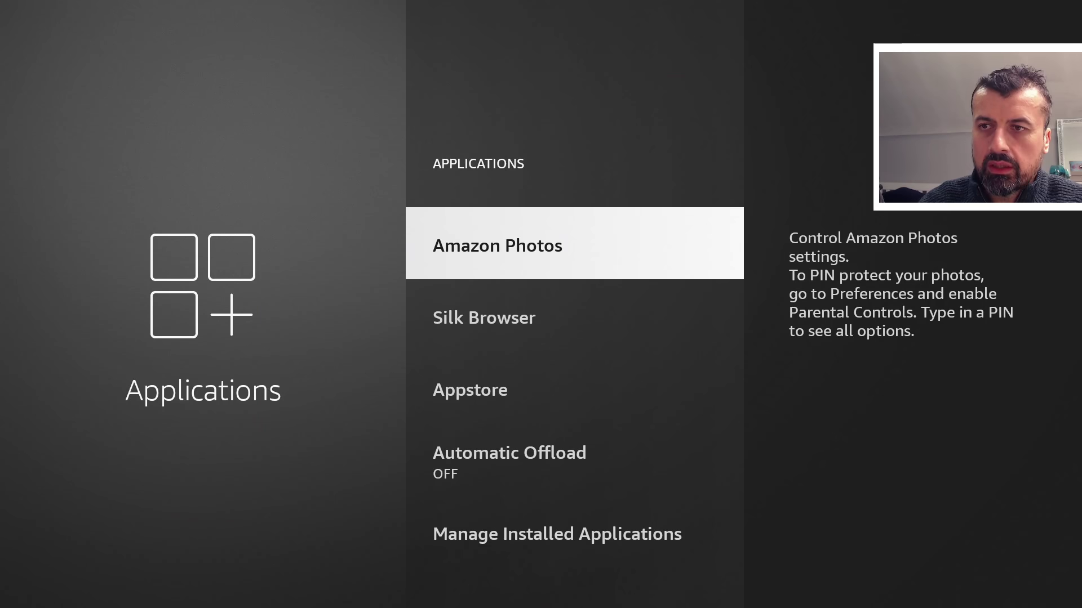
key(Down)
key(Down)
key(Down)
key(Down)
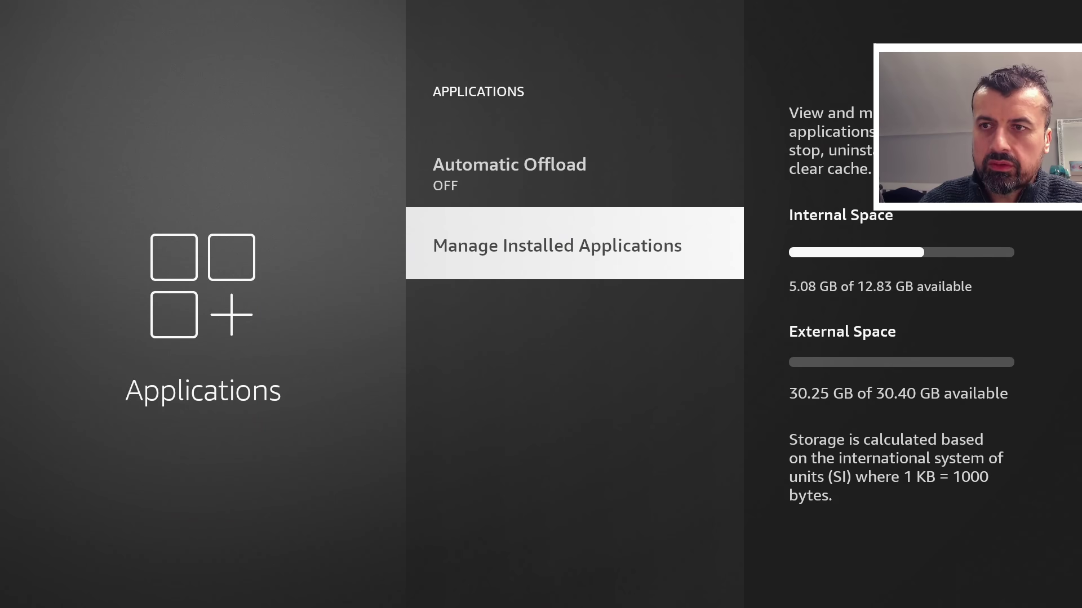
key(Return)
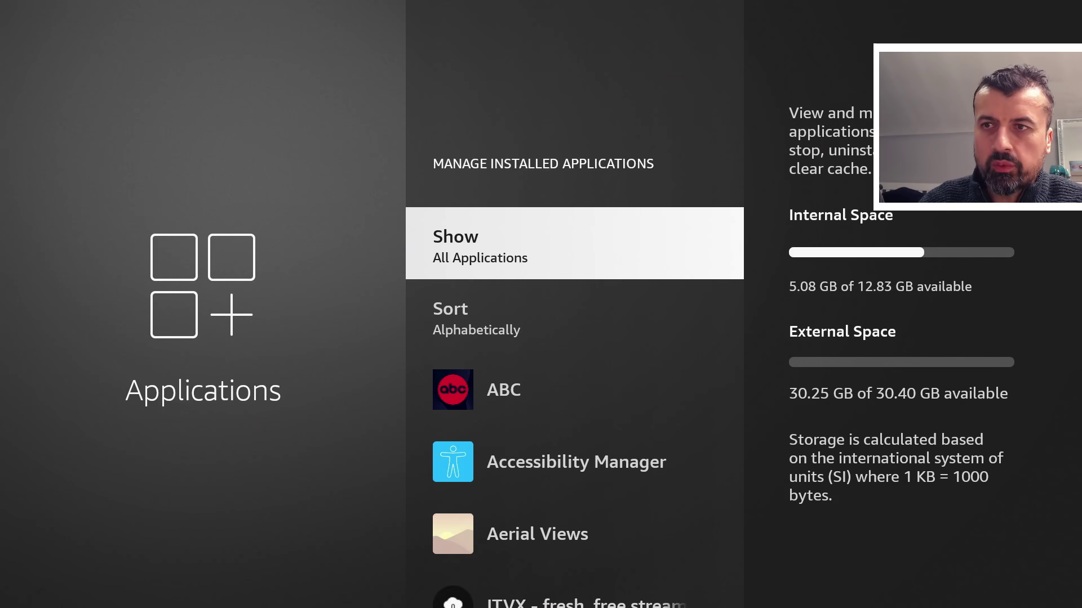
key(Down)
key(Down)
key(Down)
key(Down)
key(Down)
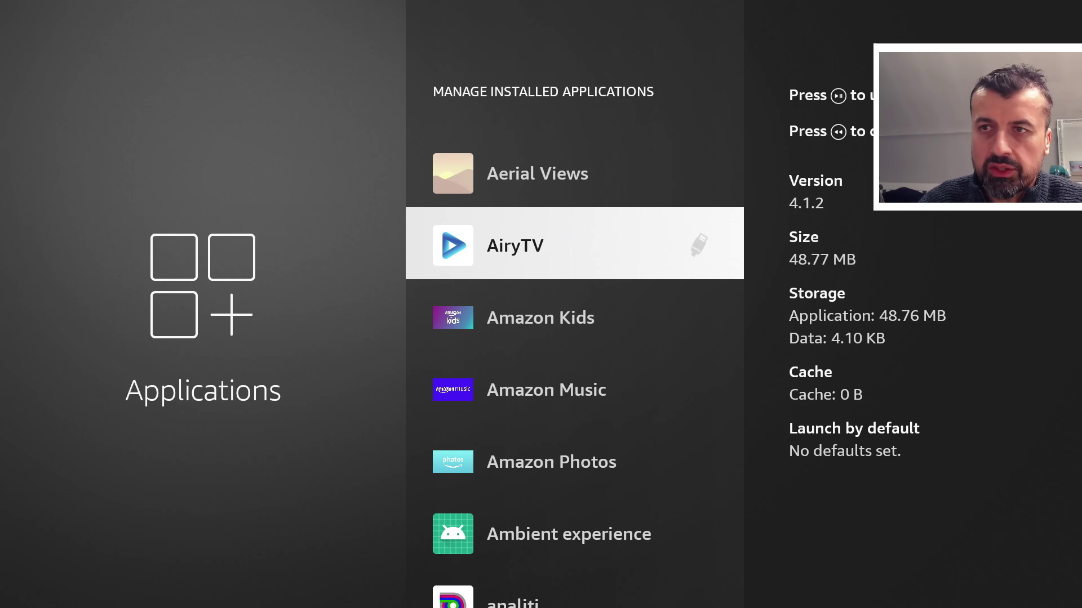
- Scroll down to DistroTV and check its options for a move-to-USB choice
key(Down)
key(Down)
key(Down)
key(Down)
key(Down)
key(Down)
key(Down)
key(Down)
key(Down)
key(Down)
key(Down)
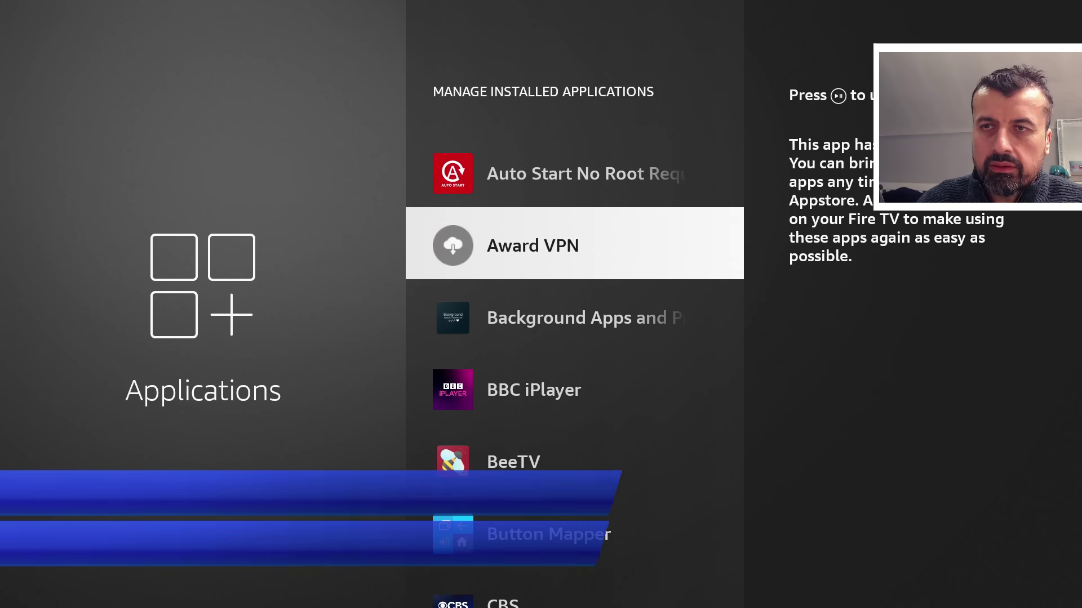
key(Down)
key(Down)
key(Down)
key(Down)
key(Down)
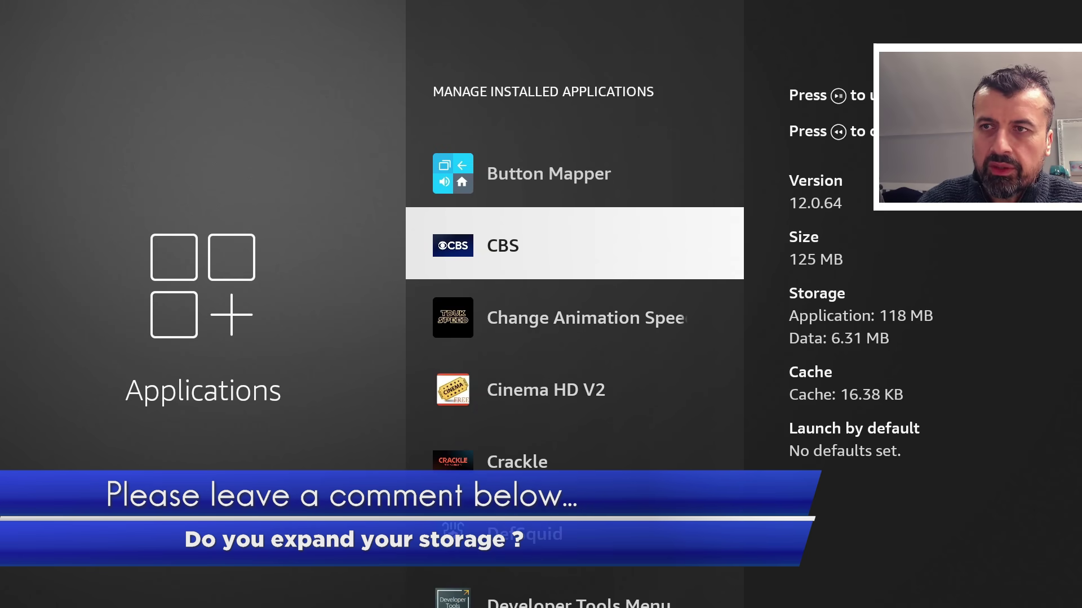
key(Down)
key(Down)
key(Down)
key(Down)
key(Down)
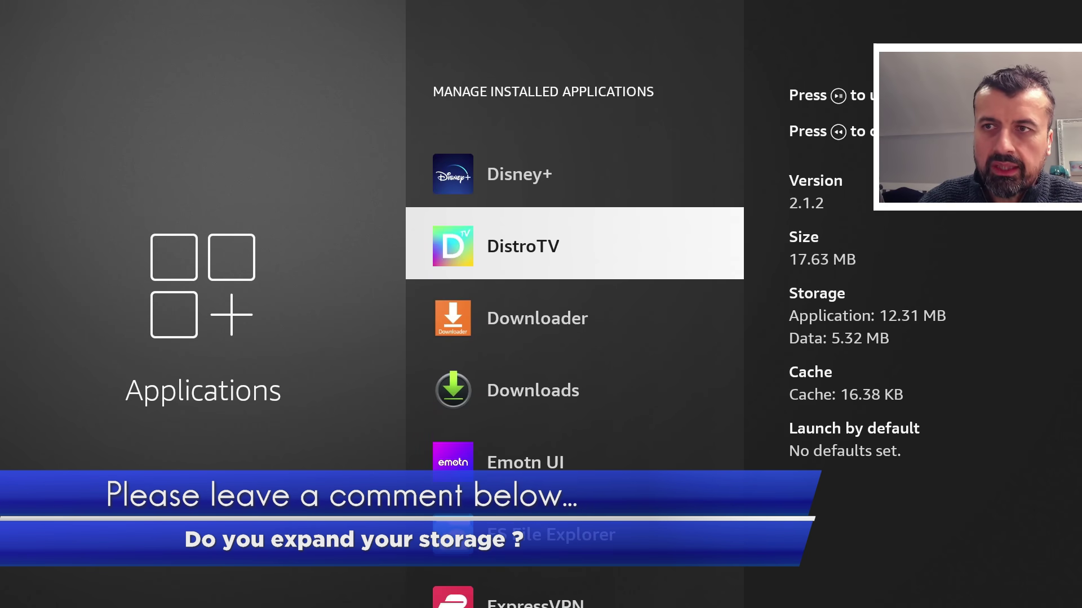
key(Down)
key(Up)
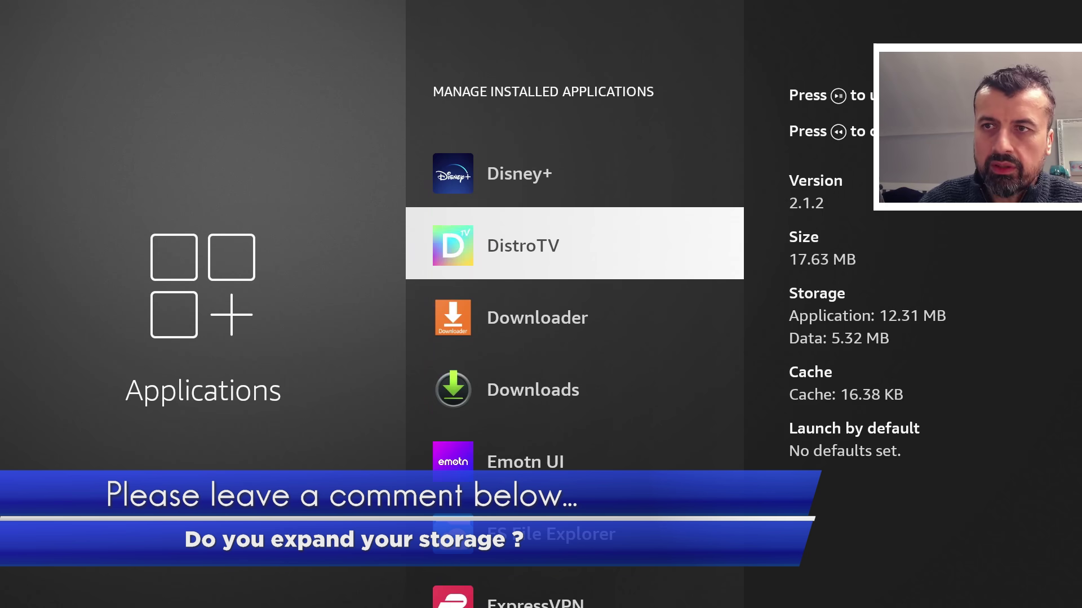
key(Return)
key(Down)
key(Down)
key(Down)
key(Down)
key(Down)
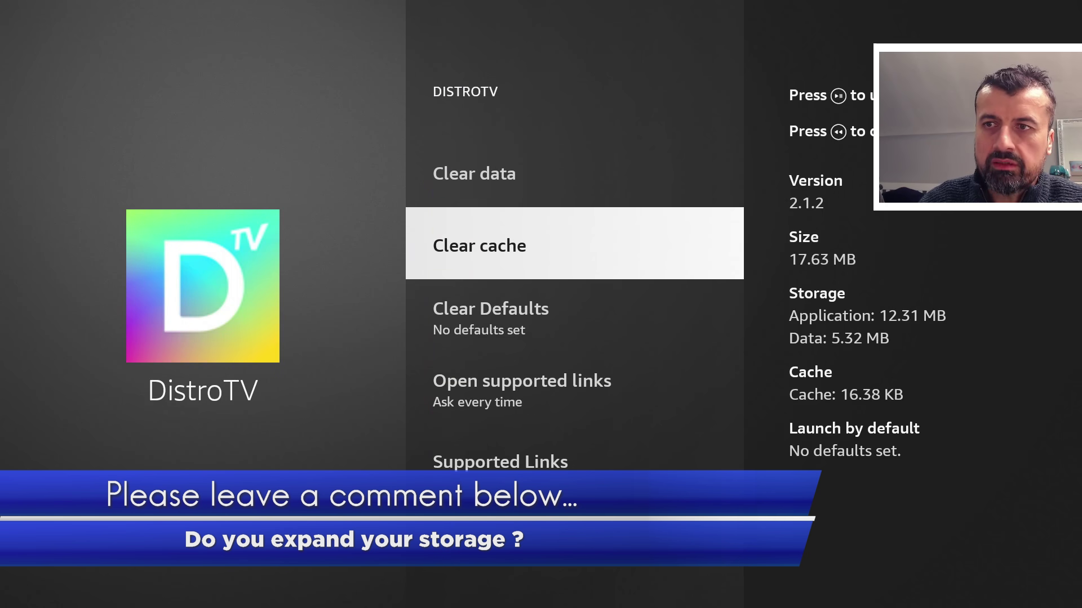
key(Up)
key(Up)
key(Up)
key(Up)
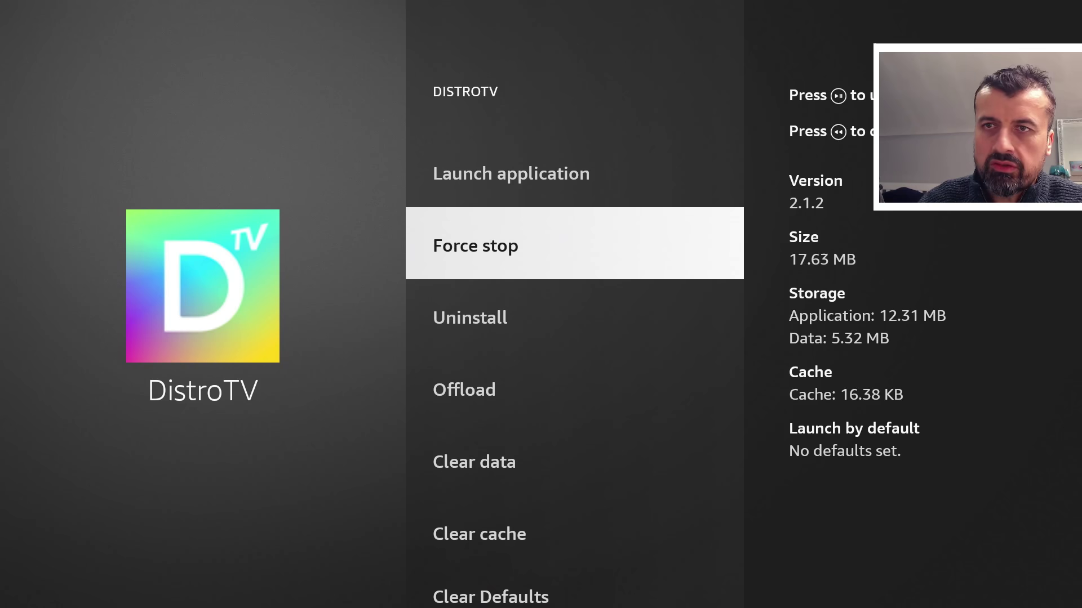
key(Escape)
- Scroll on to Kodi and locate its Move to USB Storage option
key(Down)
key(Down)
key(Down)
key(Down)
key(Down)
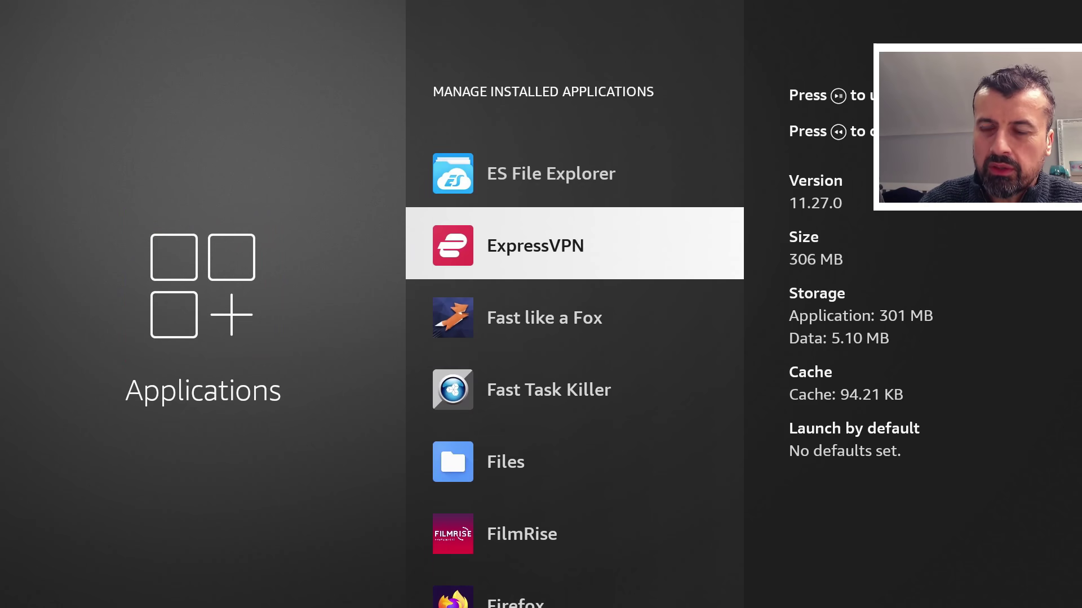
key(Down)
key(Down)
key(Down)
key(Down)
key(Down)
key(Down)
key(Down)
key(Down)
key(Down)
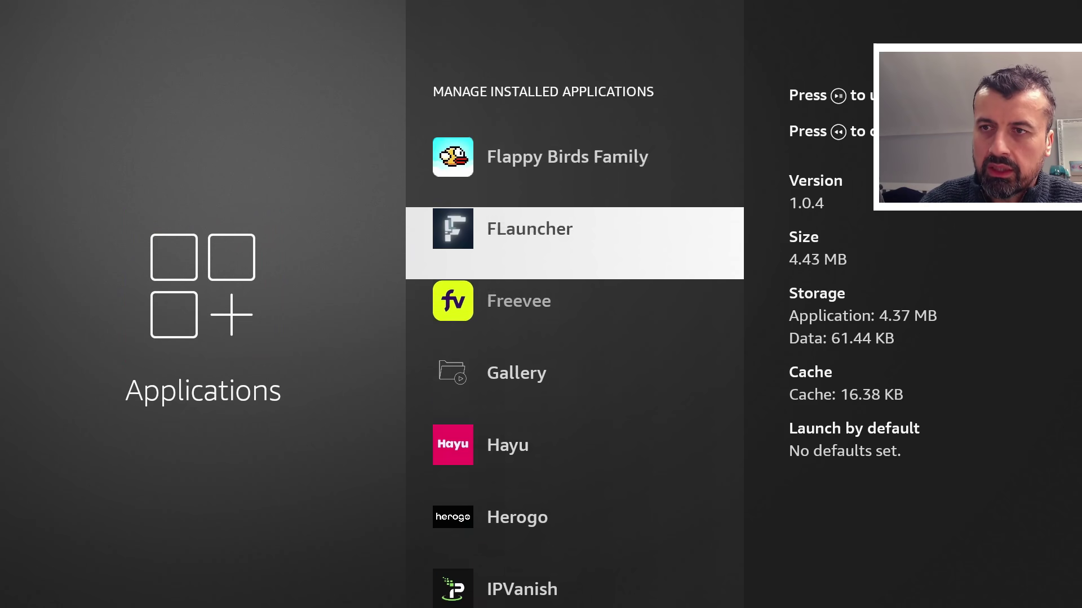
key(Down)
key(Down)
key(Down)
key(Down)
key(Down)
key(Down)
key(Down)
key(Down)
key(Down)
key(Down)
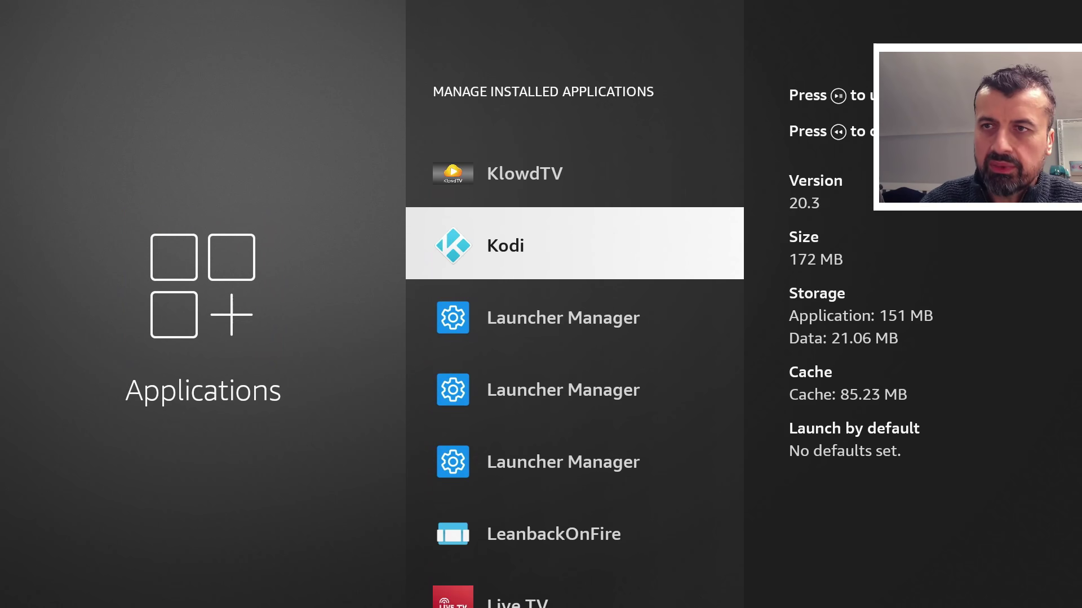
key(Return)
key(Down)
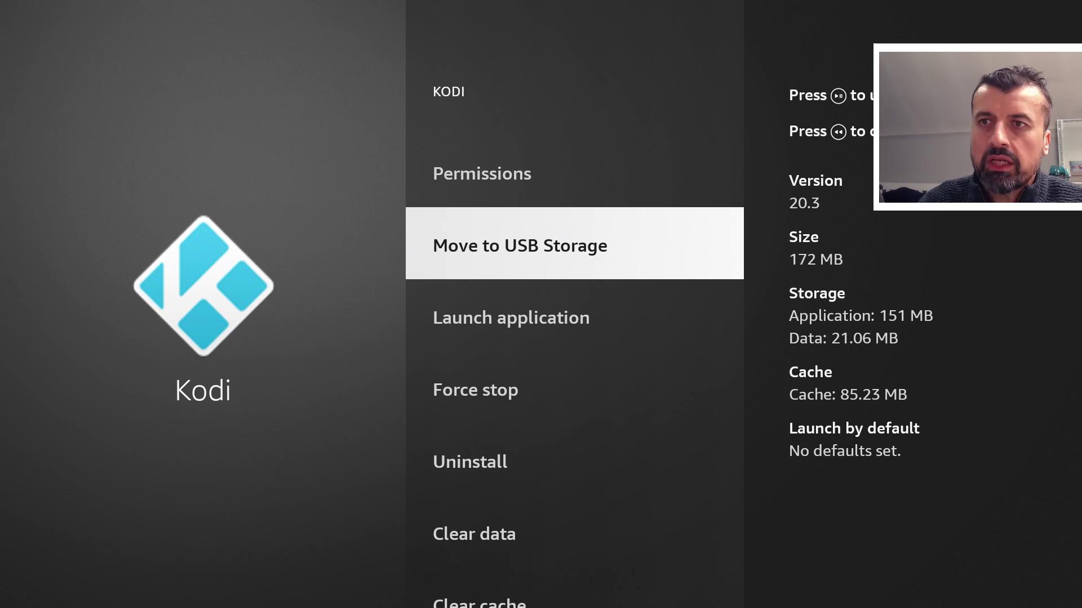
key(Escape)
- Check FilmRise's options (version 5.2, 20.85 MB) for a storage move
key(Down)
key(Down)
key(Down)
key(Down)
key(Down)
key(Down)
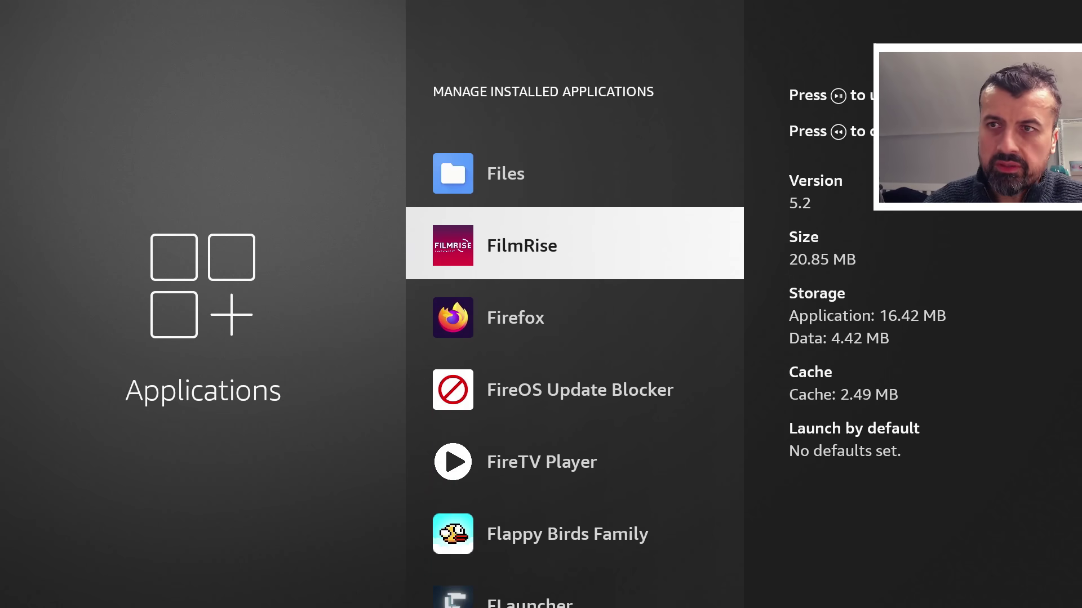
key(Return)
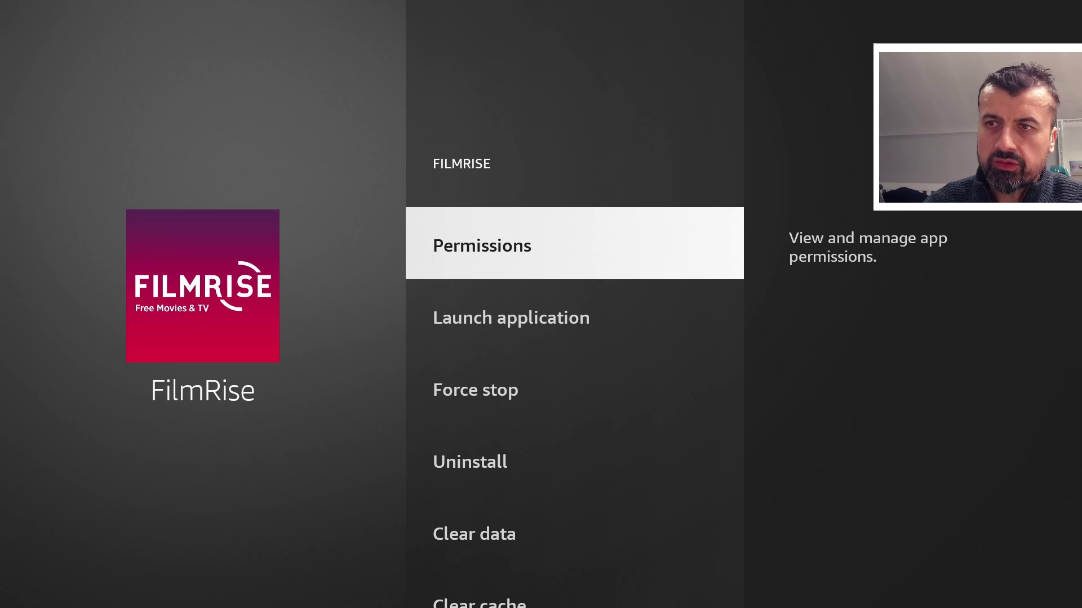
key(Down)
key(Down)
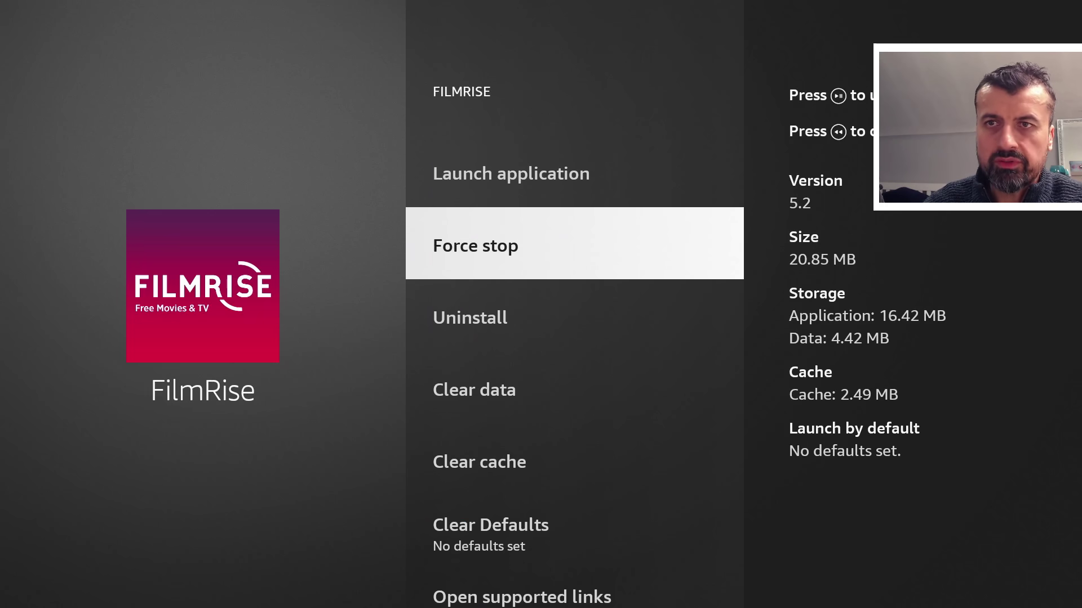
key(Up)
key(Up)
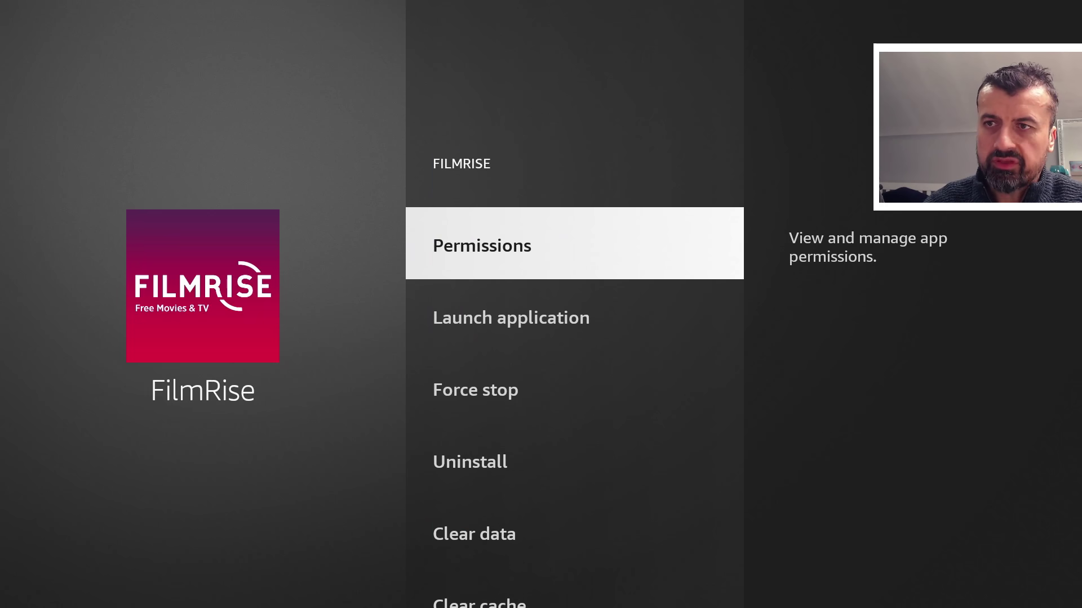
key(Escape)
- In MiXplorer, open the App category listing 326 files
key(Home)
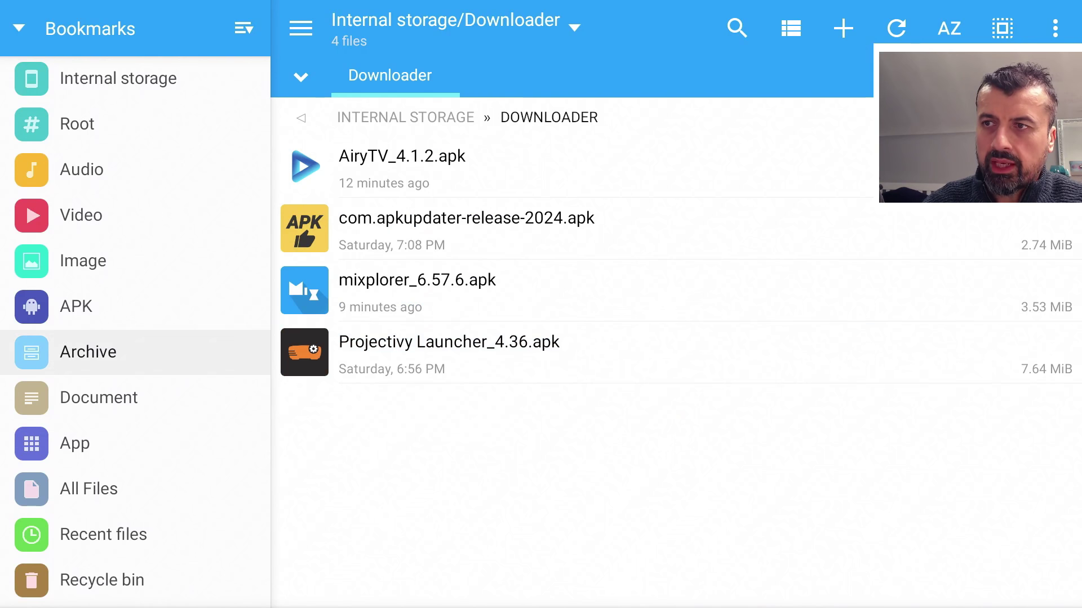
key(Down)
key(Down)
key(Return)
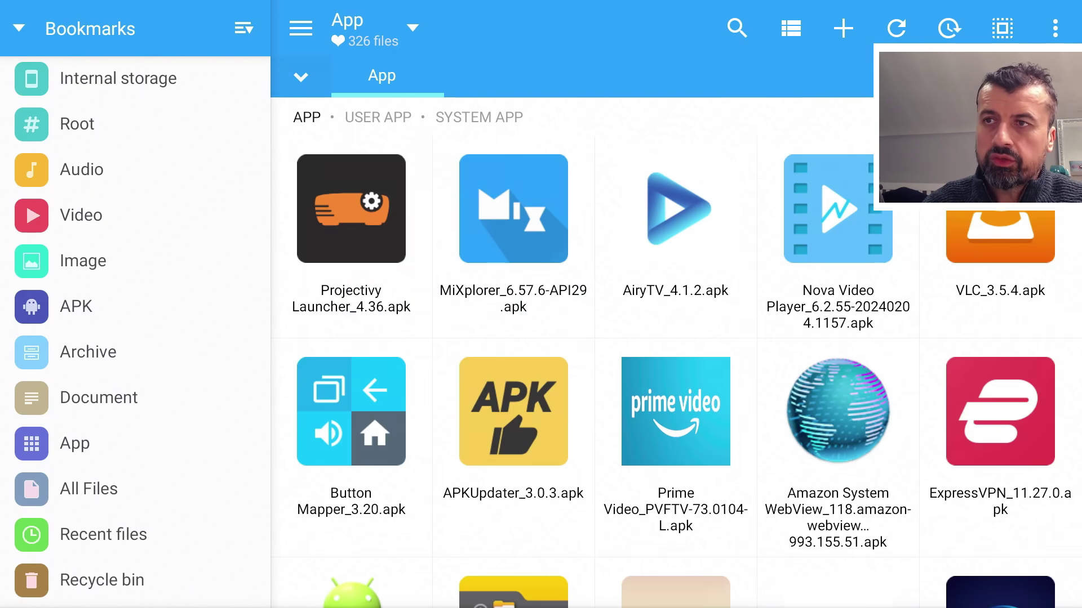
key(Right)
key(Up)
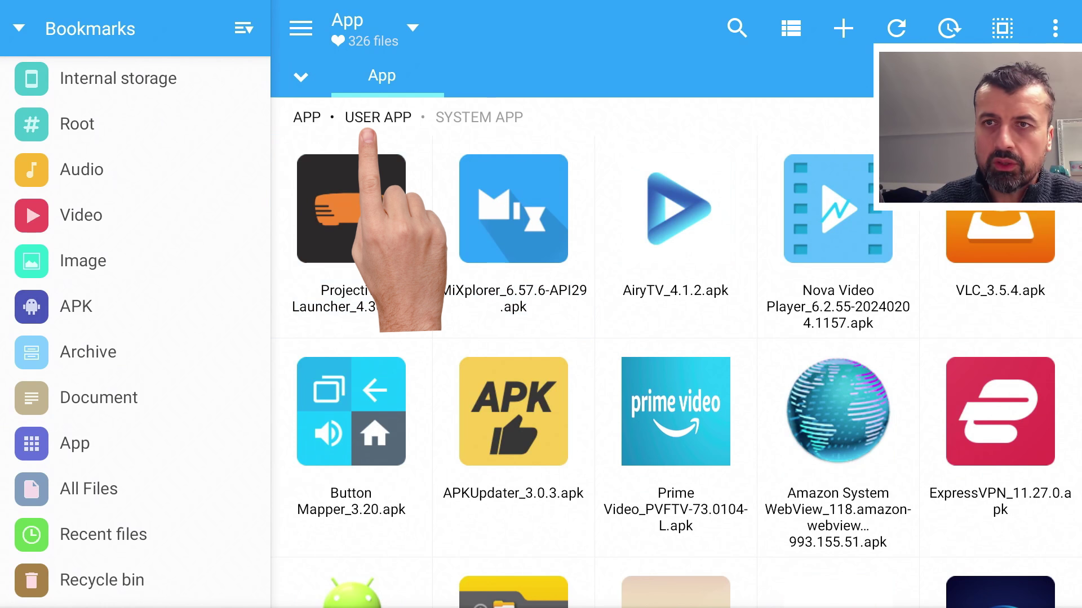
- Filter to user-installed apps and copy FilmRise_5.2.apk
key(Right)
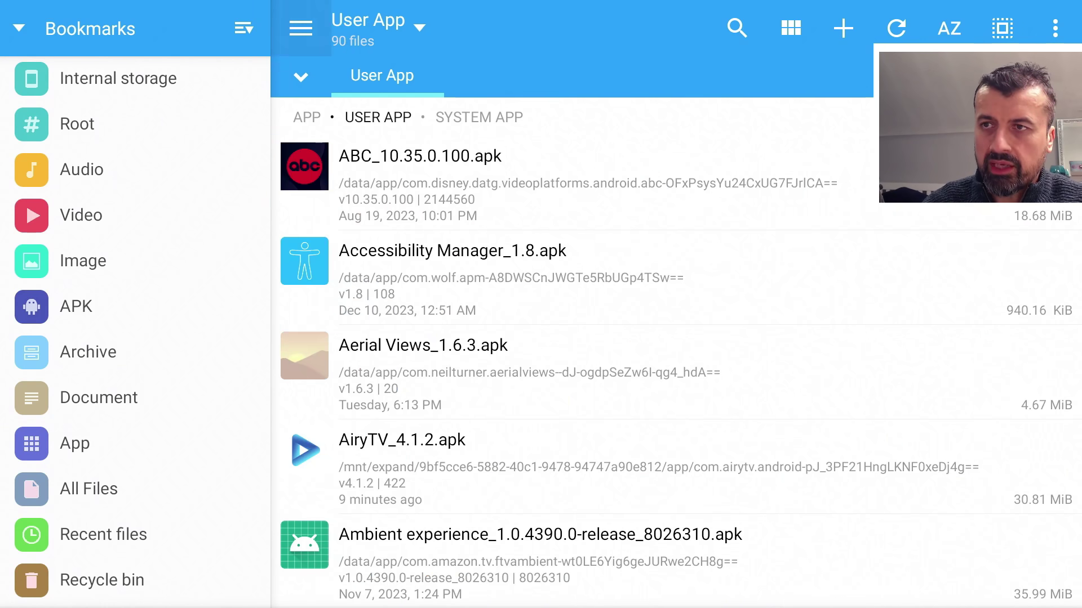
key(Down)
key(Down)
key(Down)
key(Down)
key(Down)
key(Down)
key(Down)
key(Down)
key(Down)
key(Down)
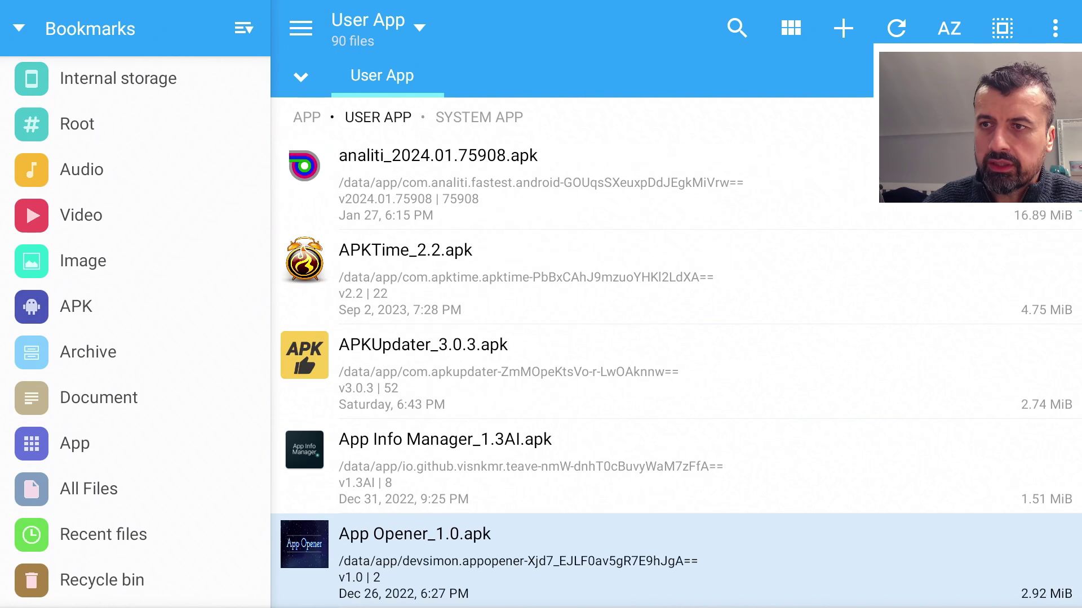
key(Down)
key(Down)
key(Down)
key(Down)
key(Down)
key(Down)
key(Down)
key(Down)
key(Down)
key(Down)
key(Down)
key(Down)
key(Down)
key(Down)
key(Down)
key(Down)
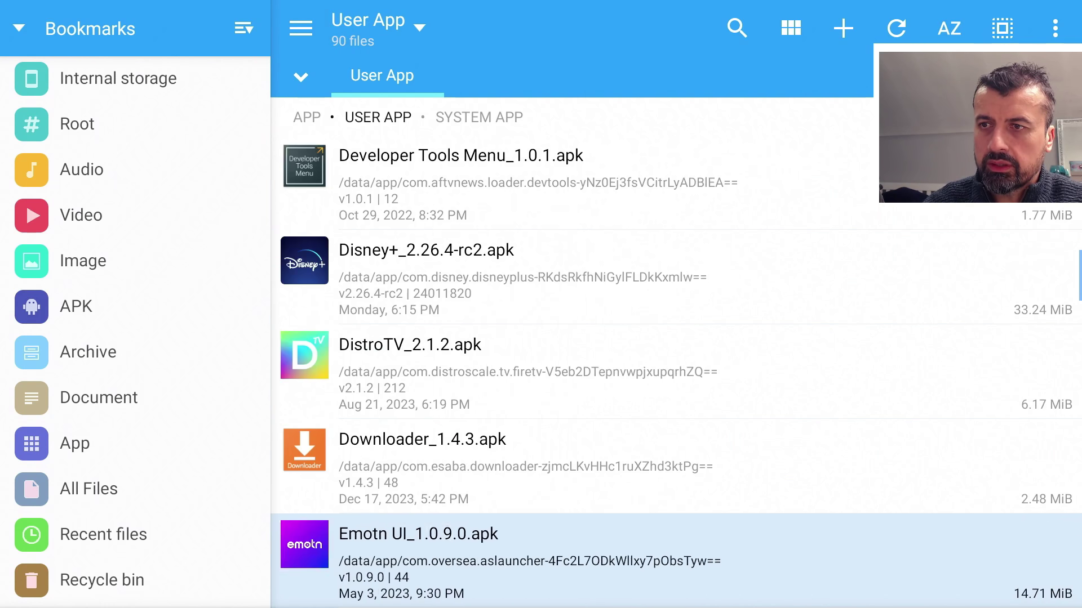
key(Down)
key(Down)
key(Down)
key(Down)
key(Down)
key(Down)
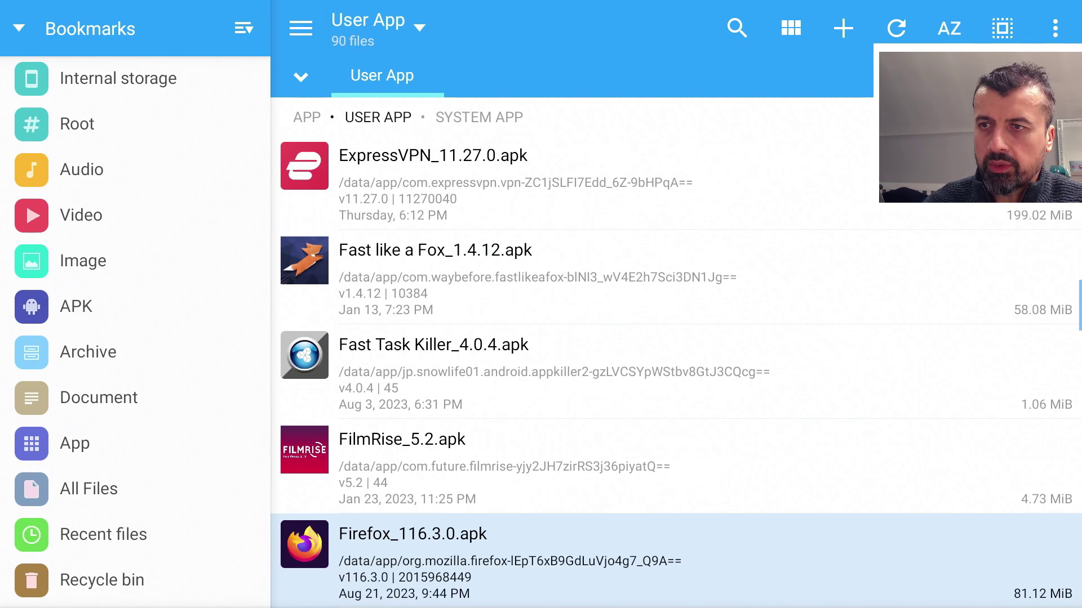
key(Up)
key(Return)
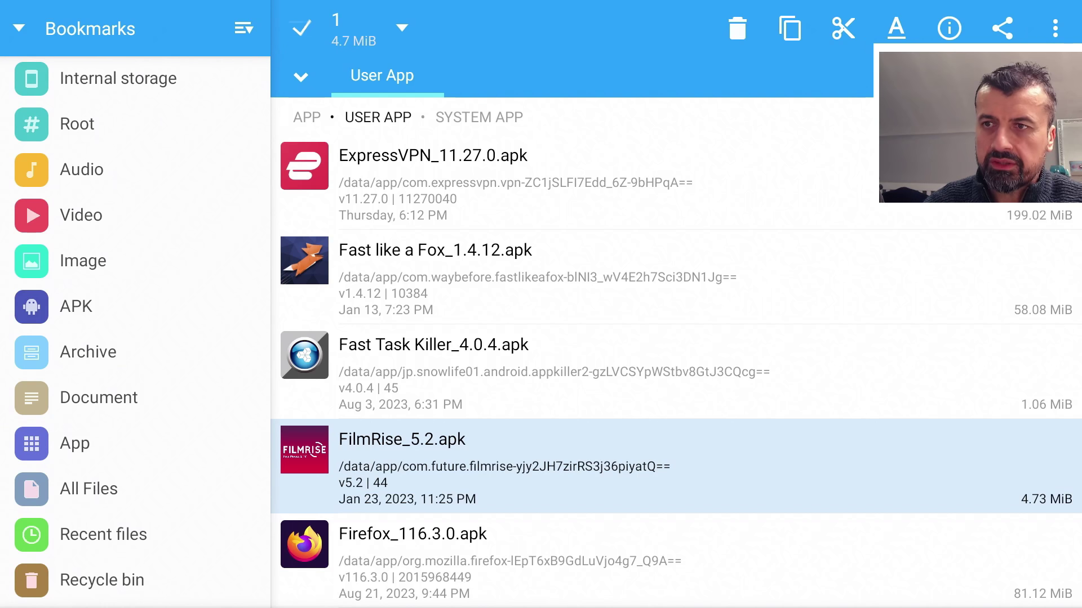
key(Up)
key(Up)
key(Up)
key(Up)
key(Up)
key(Up)
key(Up)
key(Up)
key(Up)
key(Up)
key(Up)
key(Up)
key(Up)
key(Up)
key(Up)
key(Up)
key(Up)
key(Up)
key(Up)
key(Up)
key(Up)
key(Up)
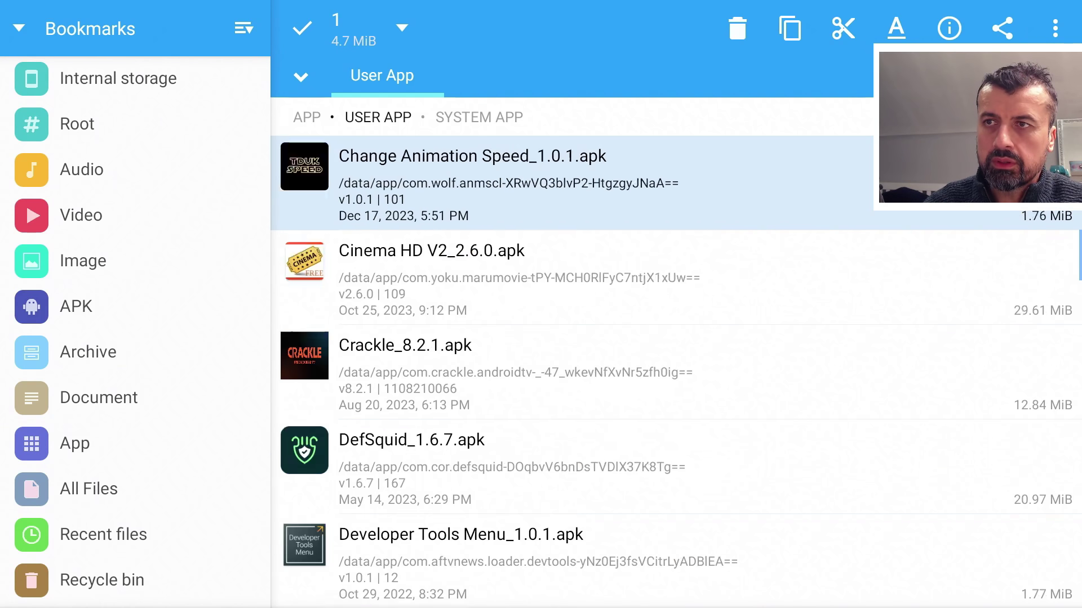
key(Right)
key(Right)
key(Right)
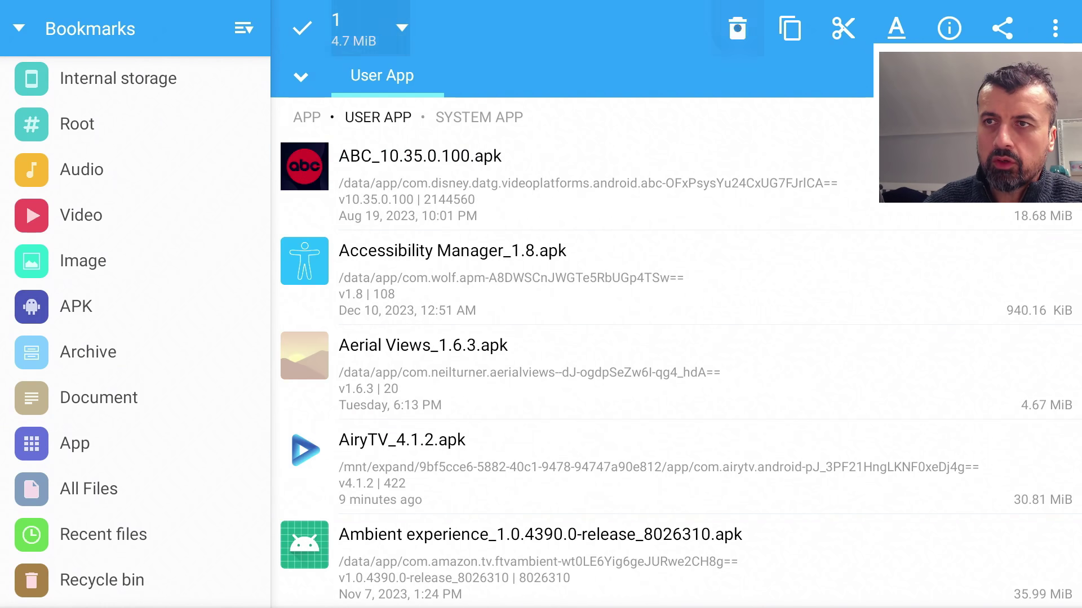
key(Return)
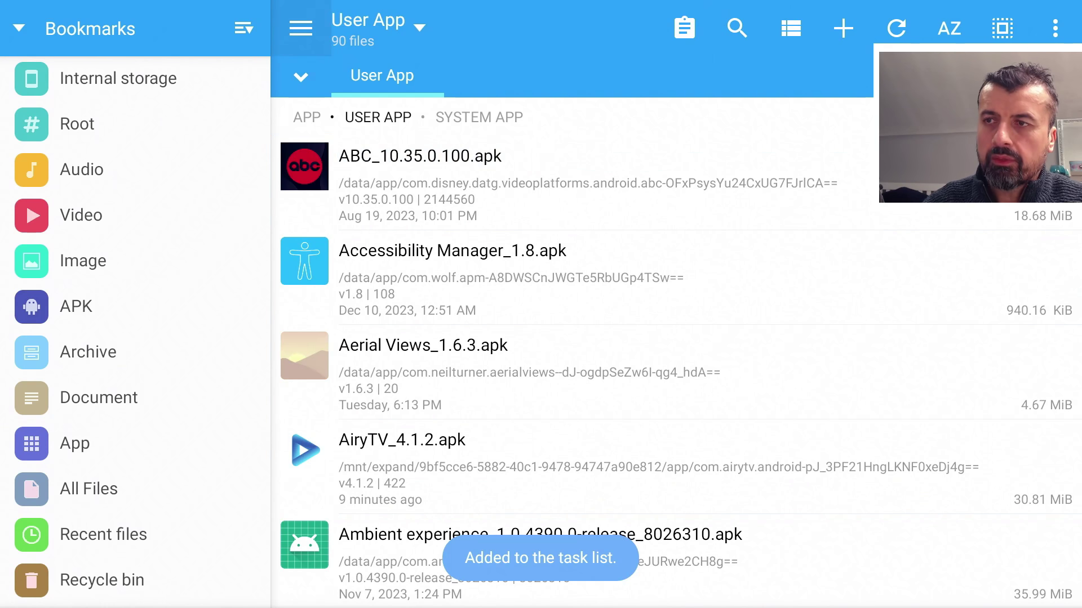
- Go to Internal storage > Downloader
key(Left)
key(Left)
key(Down)
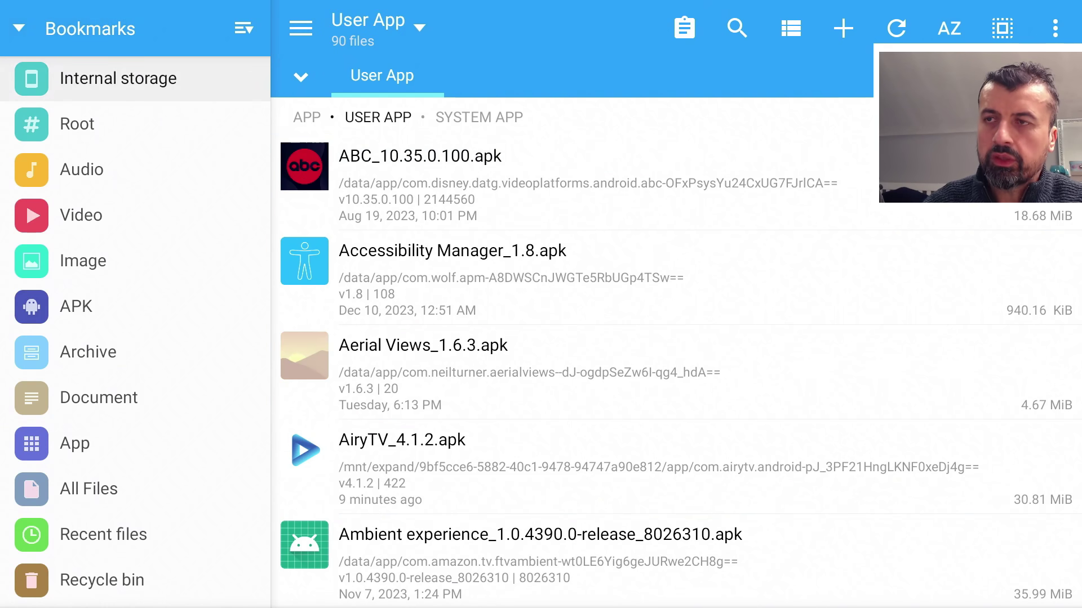
key(Return)
key(Right)
key(Down)
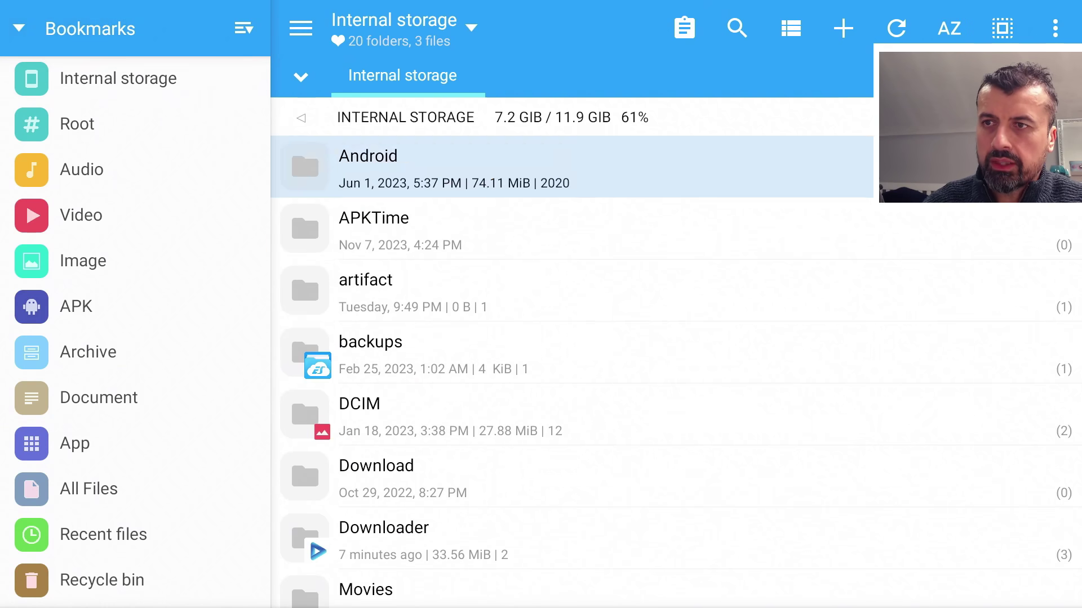
key(Down)
key(Down)
key(Down)
key(Down)
key(Down)
key(Down)
key(Return)
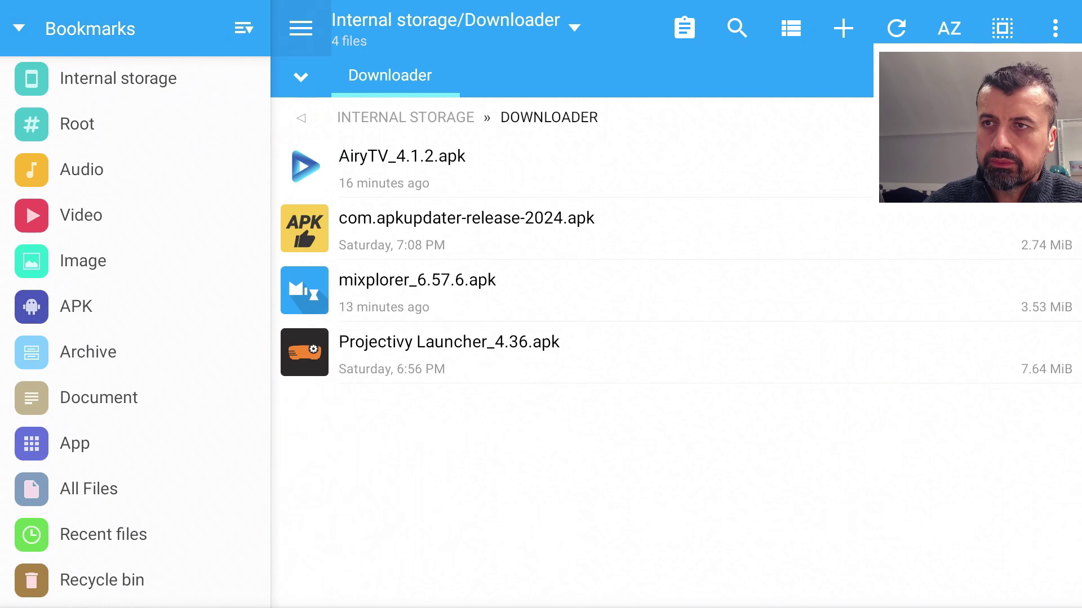
- Paste FilmRise_5.2.apk from the clipboard into Downloader, now 5 files, then return Home
key(Right)
key(Right)
key(Right)
key(Left)
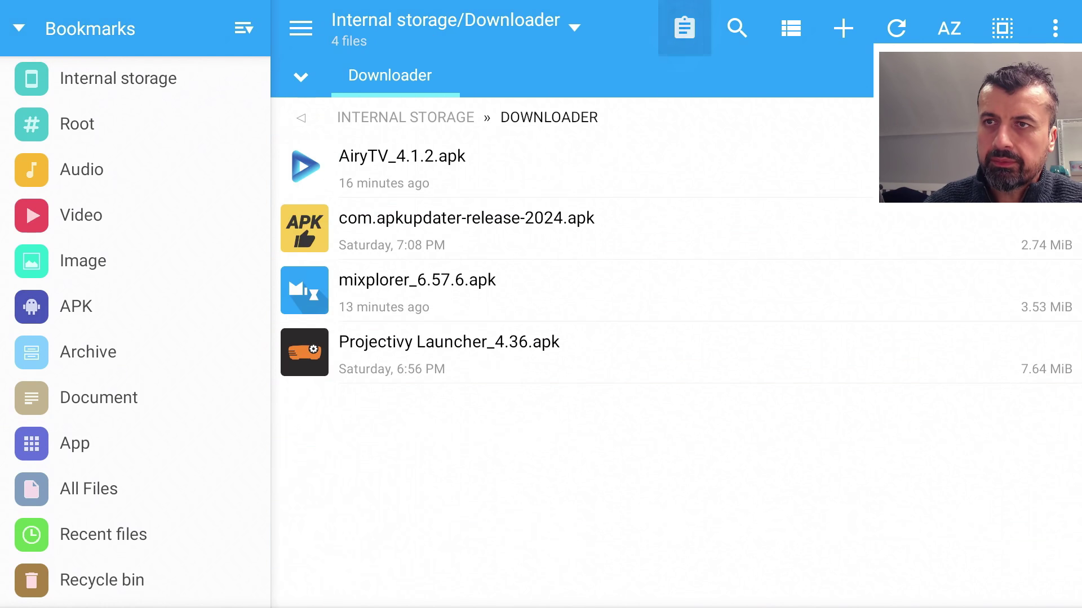
key(Return)
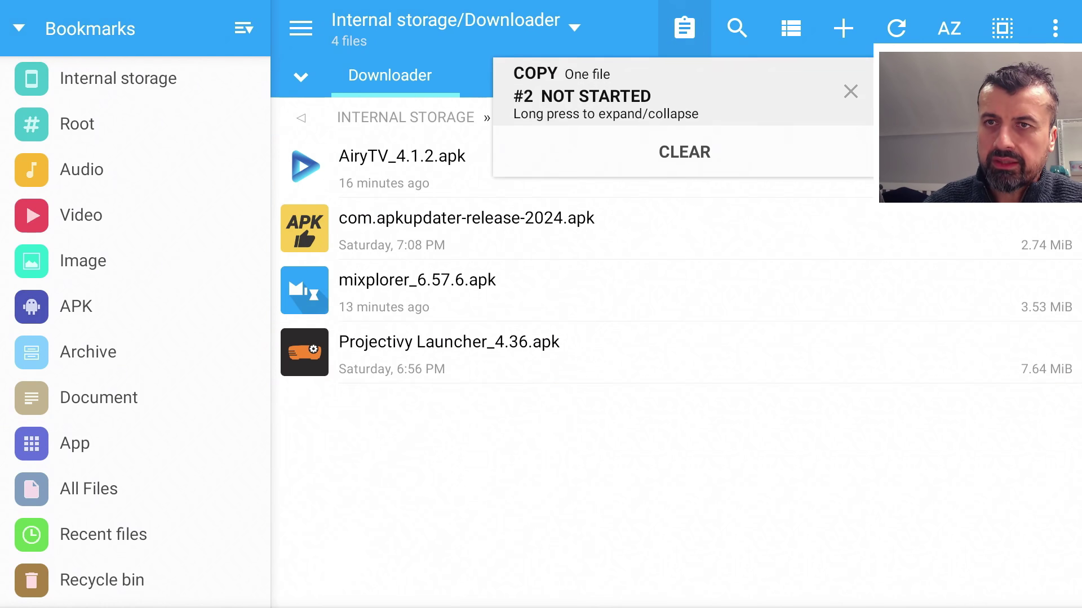
key(Return)
key(Down)
key(Down)
key(Down)
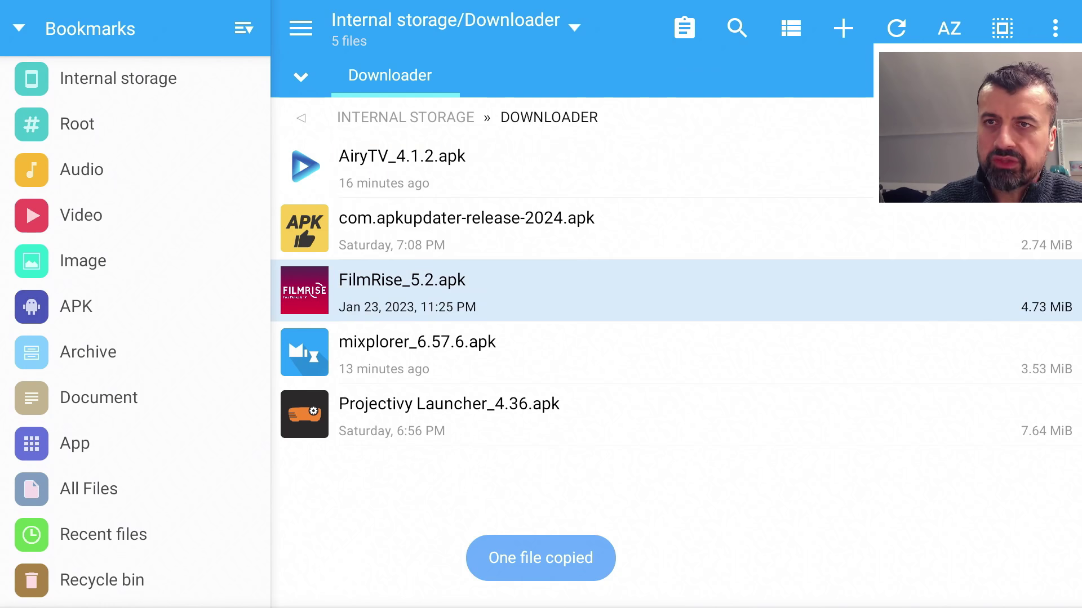
key(Home)
key(Left)
key(Left)
key(Left)
key(Left)
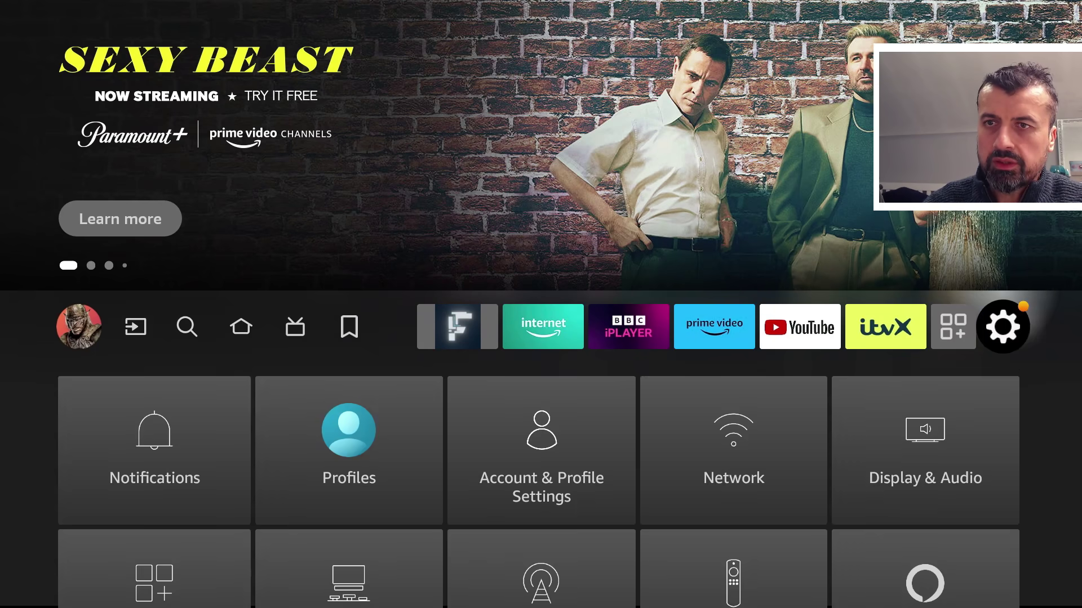
- Uninstall FilmRise from Your Apps & Channels and confirm with OK
key(Left)
key(Return)
key(Down)
key(Down)
key(Down)
key(Down)
key(Down)
key(Right)
key(Right)
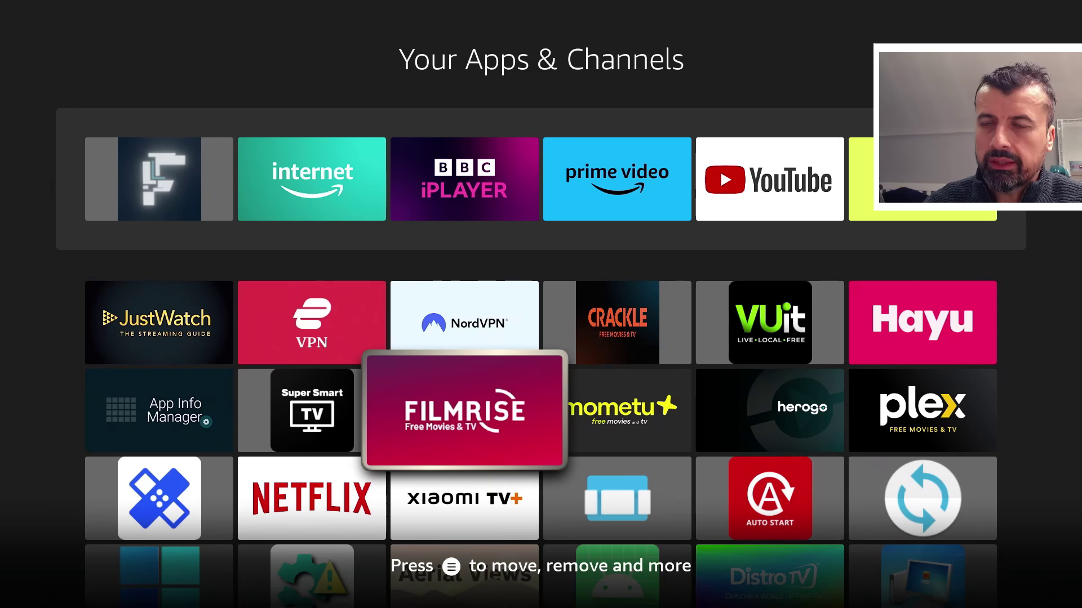
key(Menu)
key(Down)
key(Down)
key(Down)
key(Down)
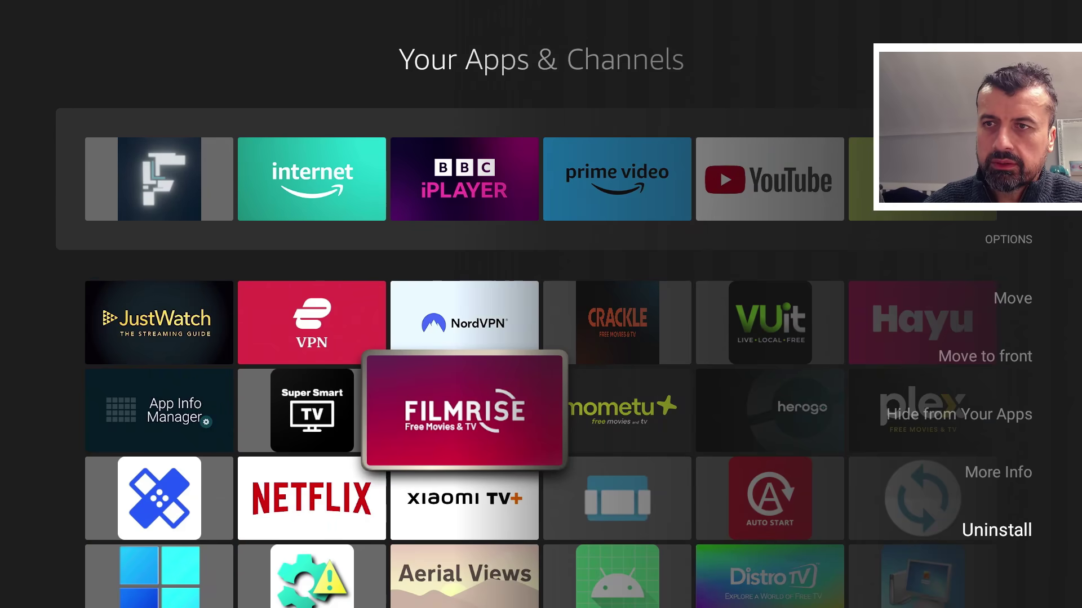
key(Return)
key(Down)
key(Return)
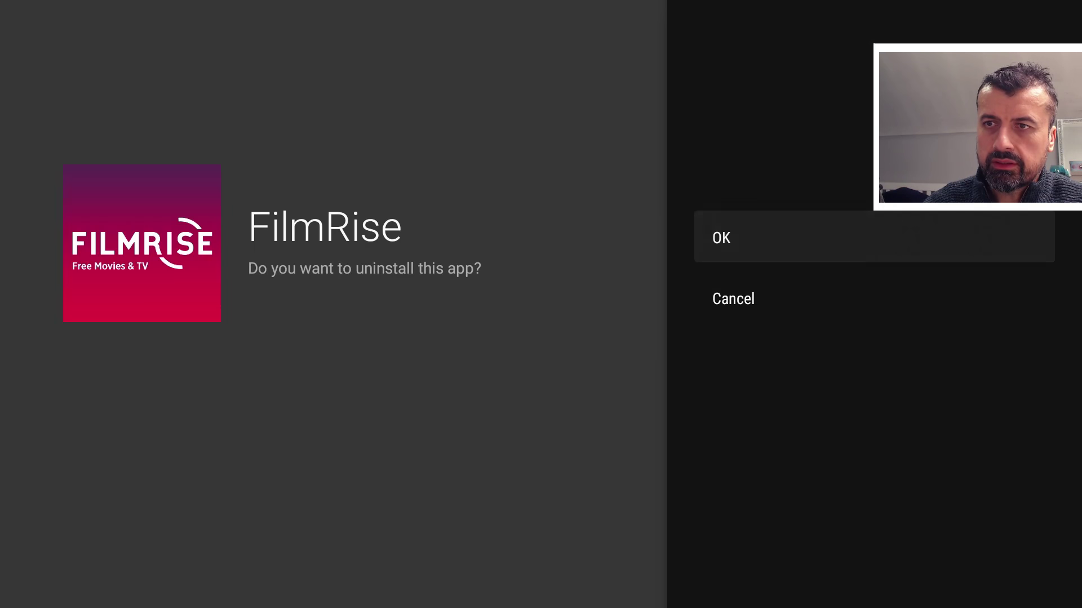
key(Return)
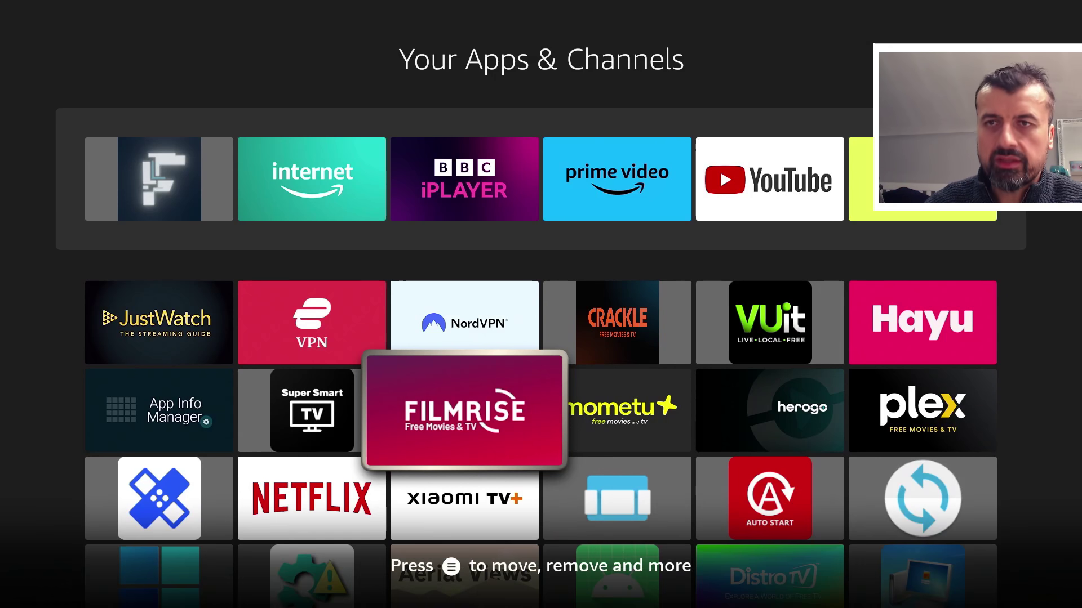
- Reopen MiXplorer from Recently used apps on the Downloader folder
key(Home)
key(Down)
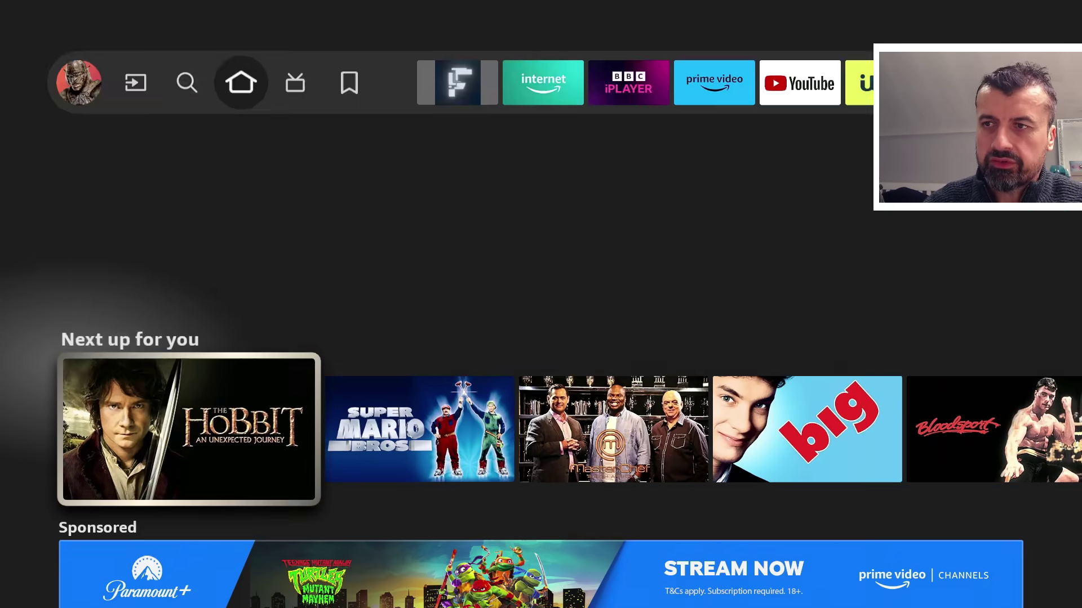
key(Down)
key(Down)
key(Return)
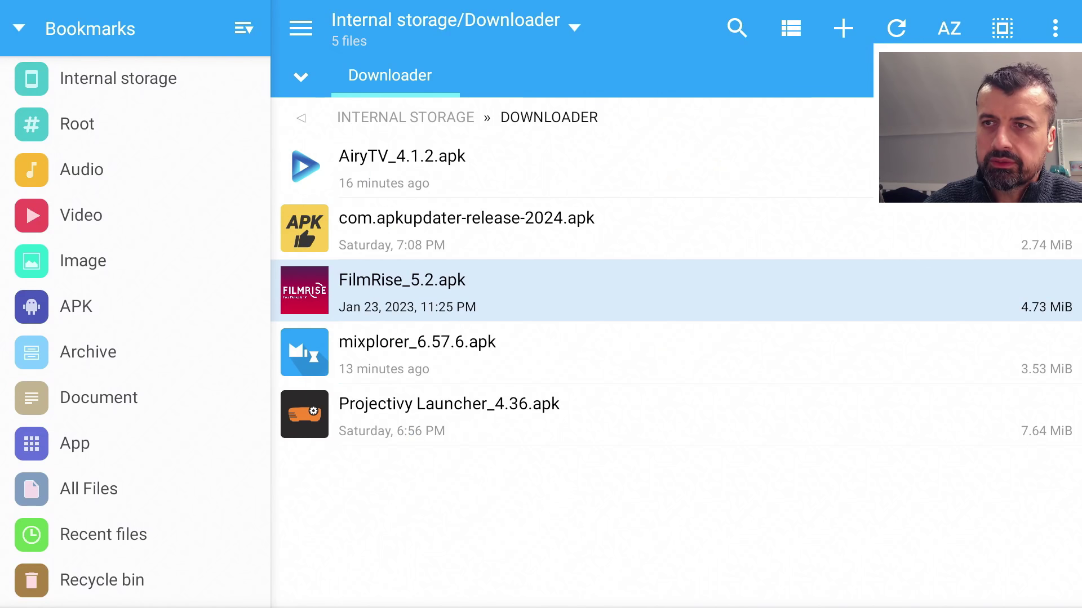
- Install FilmRise from FilmRise_5.2.apk, finish with DONE, and go back Home
key(Return)
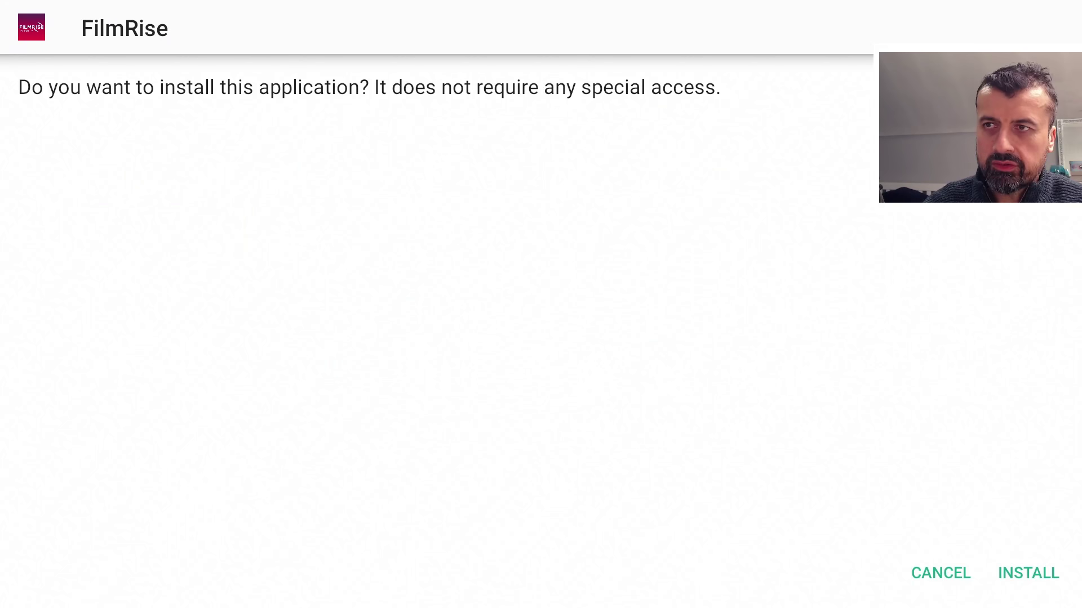
key(Right)
key(Return)
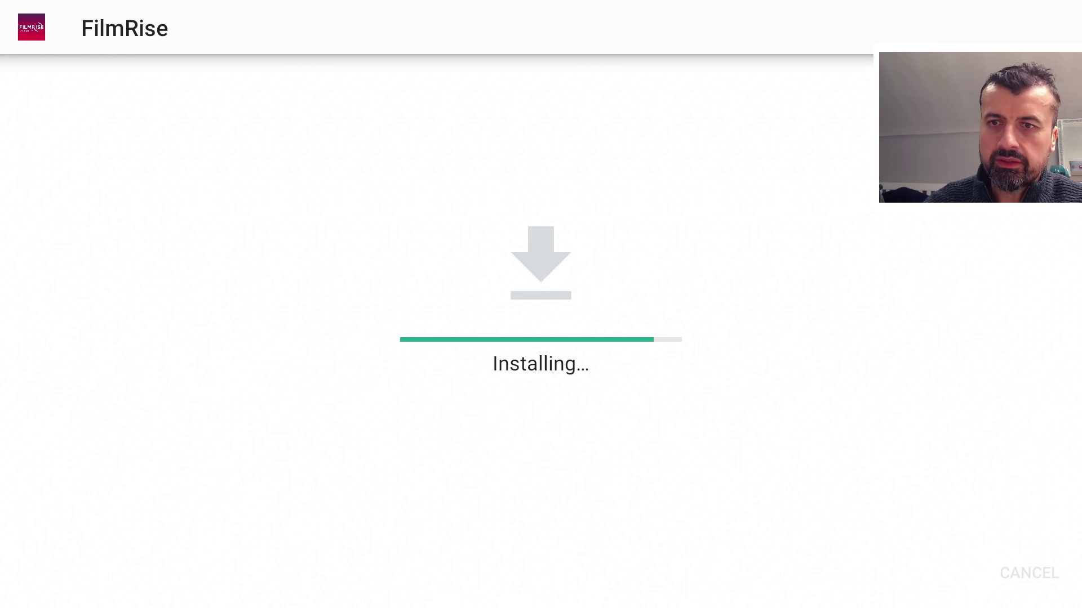
key(Return)
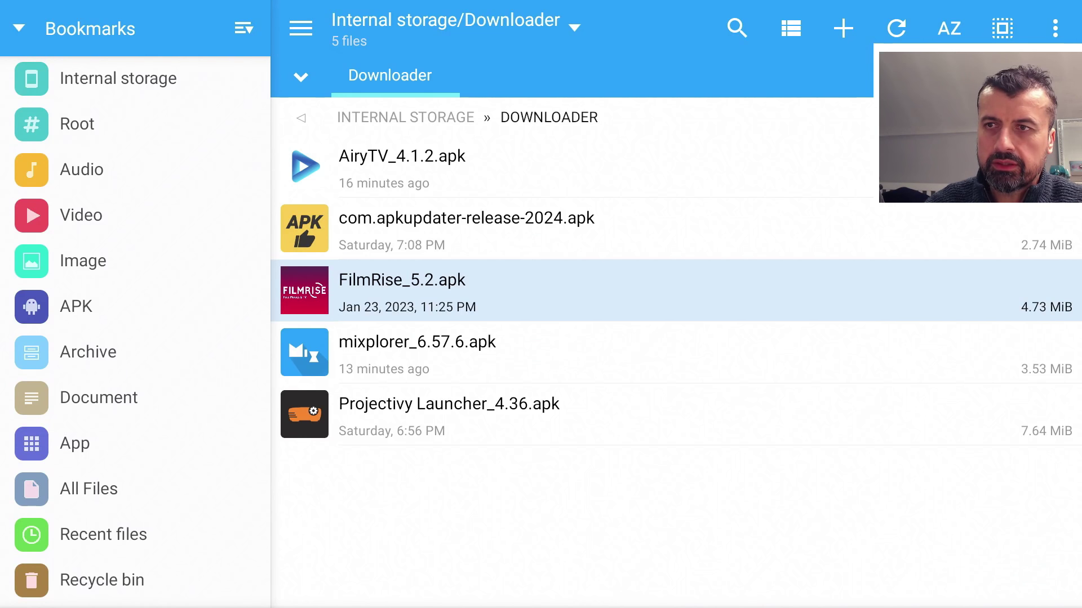
key(Home)
- Open Settings > Applications > Manage Installed Applications
key(Left)
key(Left)
key(Left)
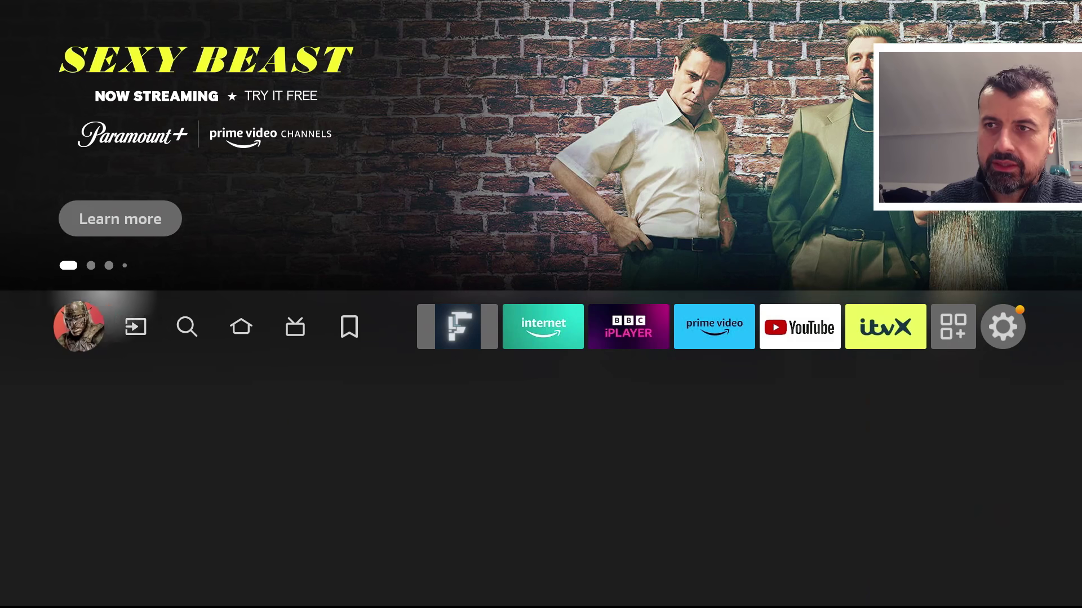
key(Left)
key(Down)
key(Up)
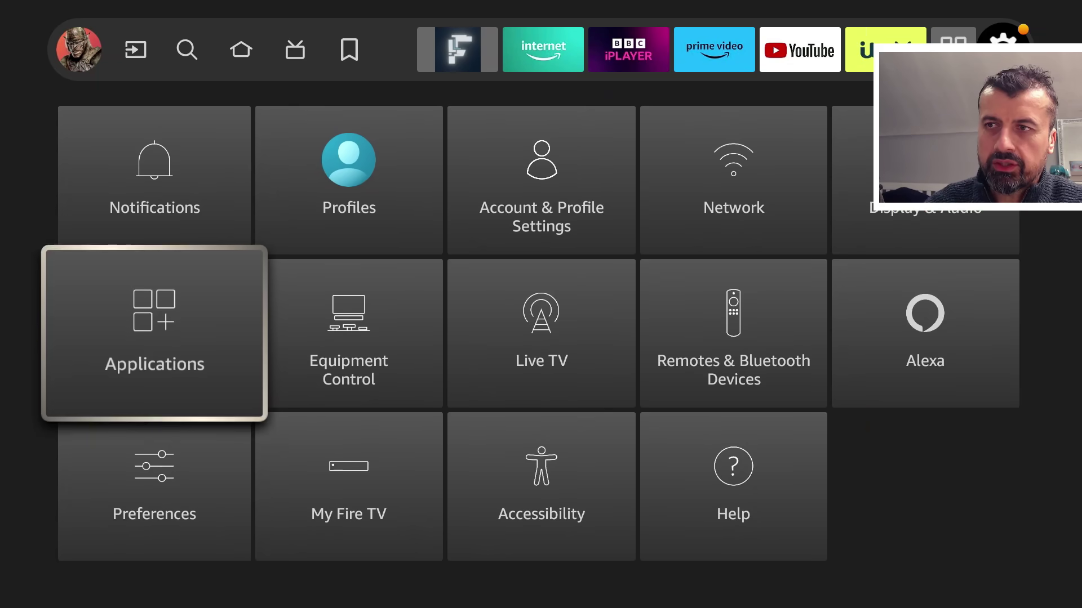
key(Return)
key(Down)
key(Down)
key(Down)
key(Down)
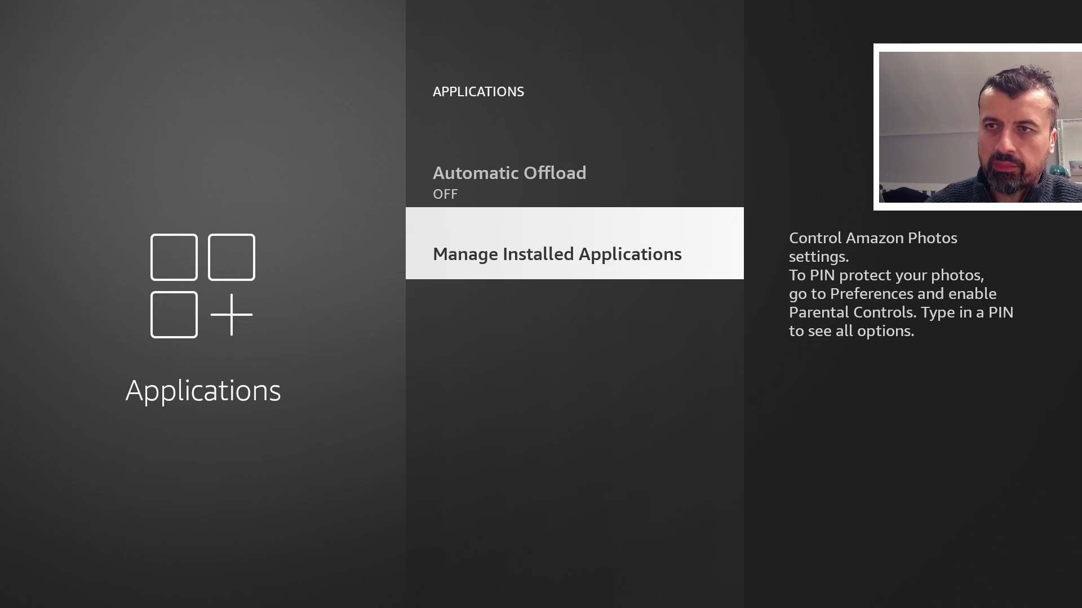
key(Return)
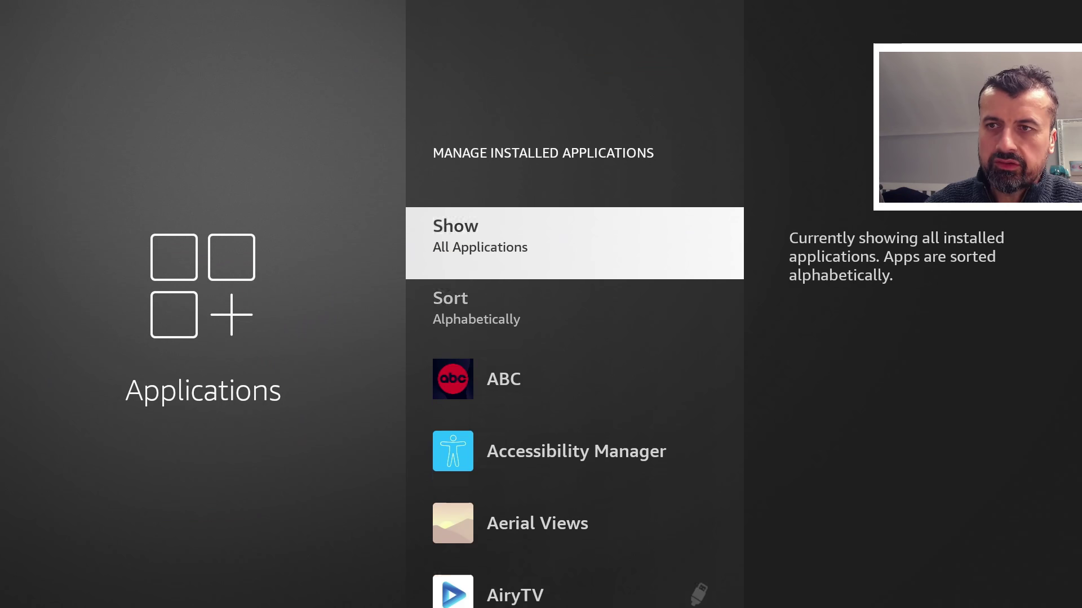
- Confirm FilmRise 5.2 now takes only 4.98 MB, then launch it
key(Down)
key(Down)
key(Down)
key(Down)
key(Down)
key(Down)
key(Down)
key(Down)
key(Down)
key(Down)
key(Down)
key(Down)
key(Down)
key(Down)
key(Down)
key(Down)
key(Down)
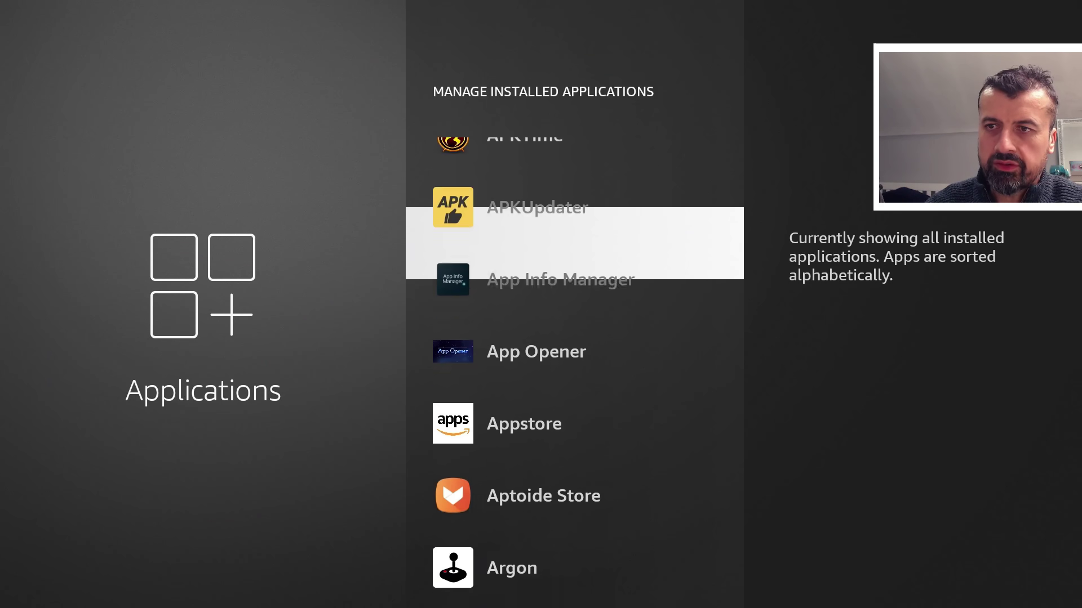
key(Down)
key(Down)
key(Down)
key(Down)
key(Down)
key(Down)
key(Down)
key(Down)
key(Down)
key(Down)
key(Down)
key(Down)
key(Down)
key(Down)
key(Down)
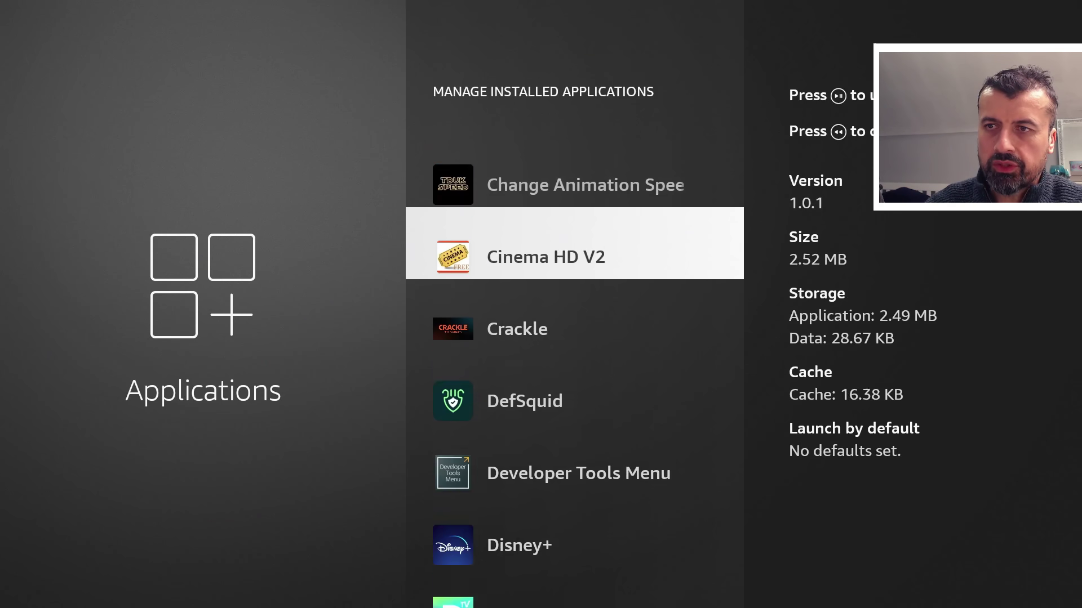
key(Down)
key(Down)
key(Down)
key(Down)
key(Down)
key(Down)
key(Down)
key(Down)
key(Down)
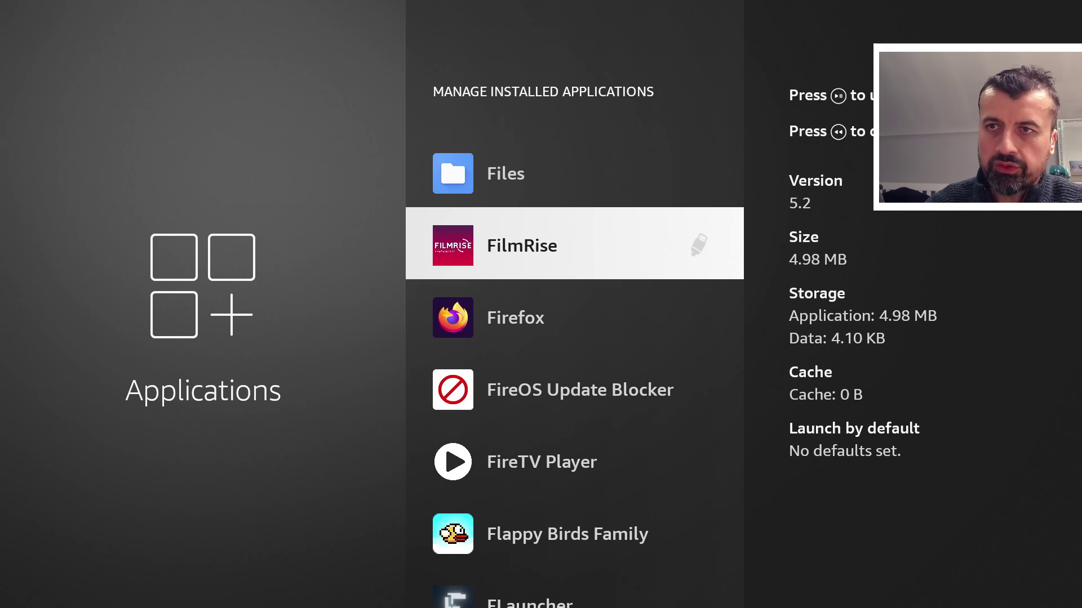
key(Return)
key(Down)
key(Down)
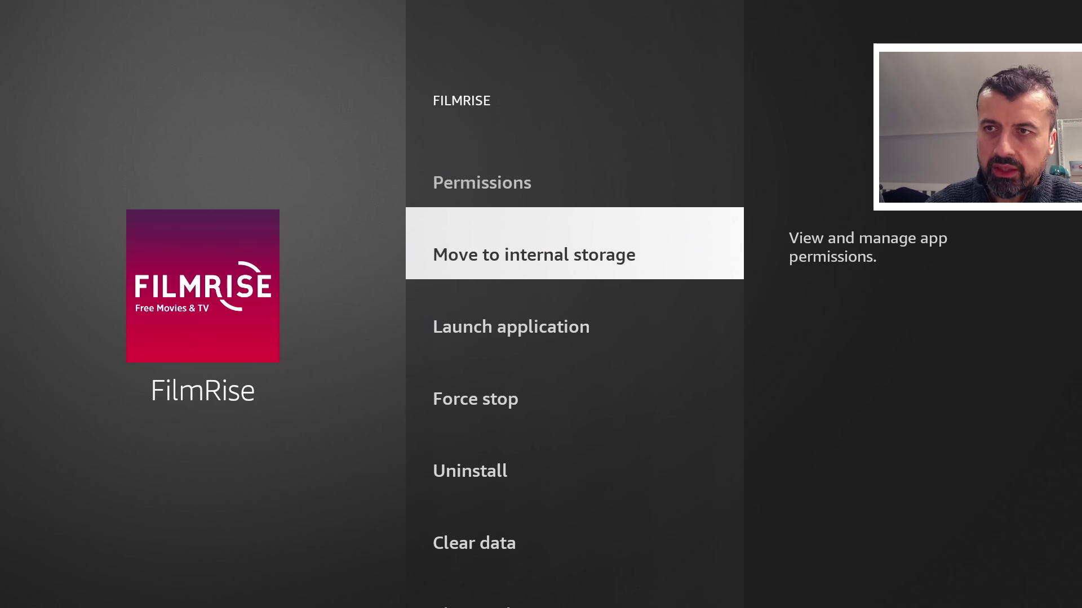
key(Up)
key(Up)
key(Down)
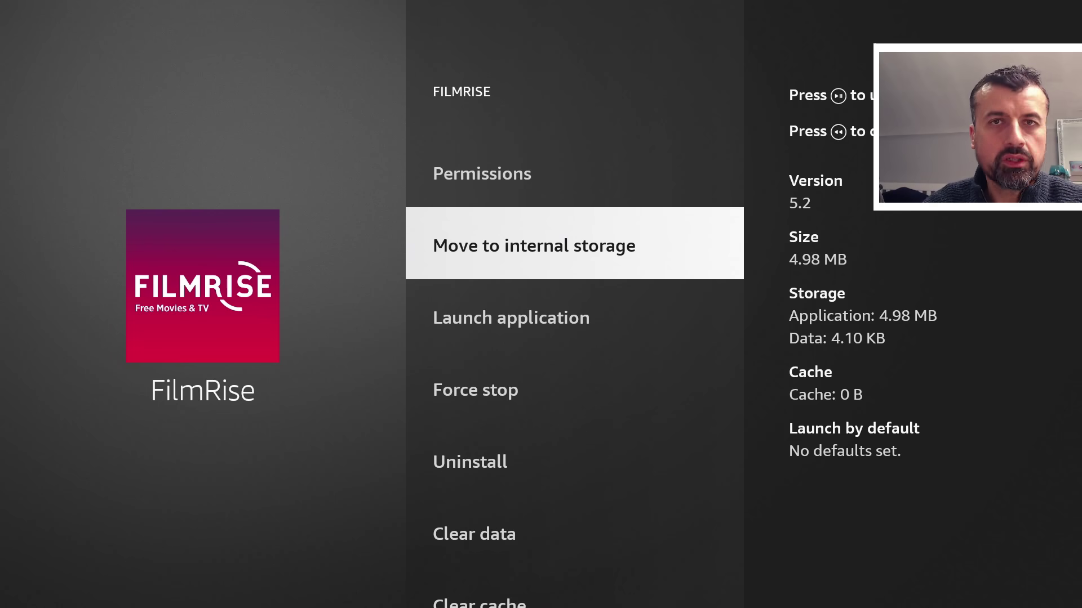
key(Down)
key(Return)
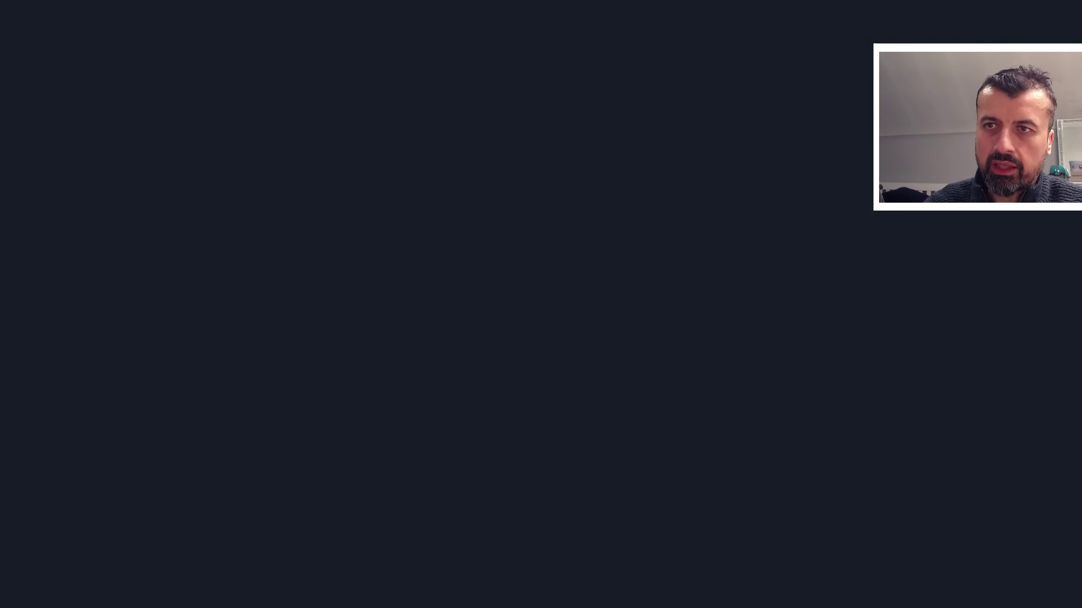